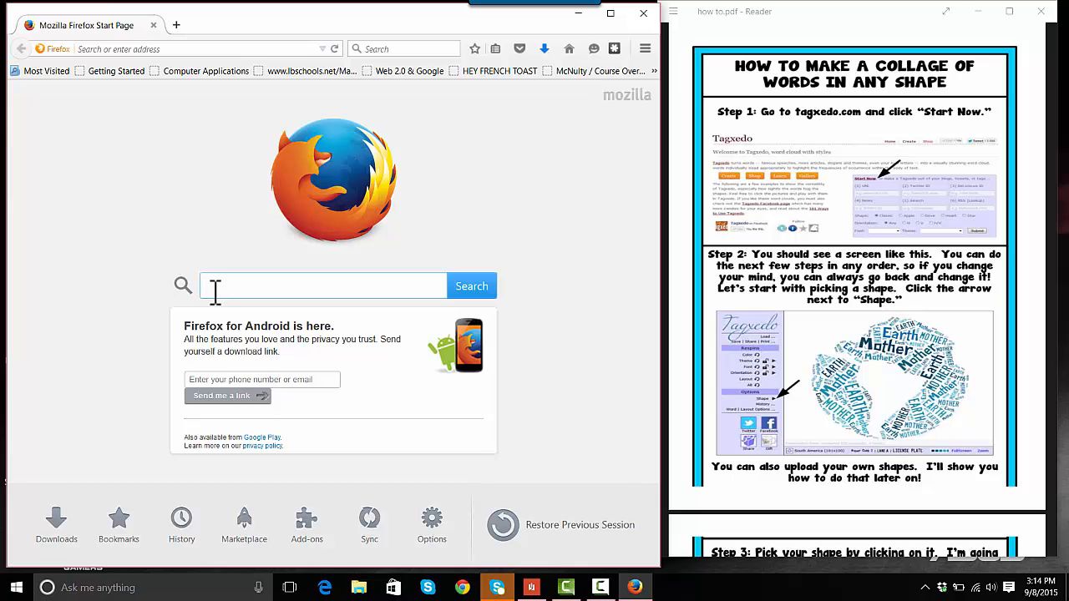
Search the web for tagxedo, open the official Tagxedo site and start the Creator
{"action": "type", "text": "tag"}
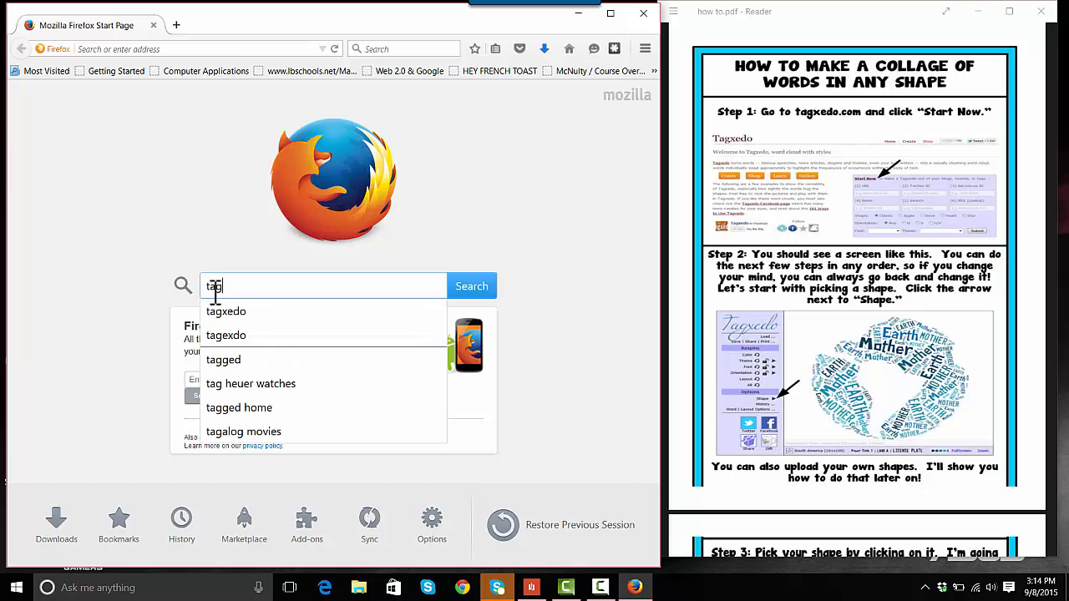
{"action": "type", "text": "xedo"}
{"action": "key", "text": "Return"}
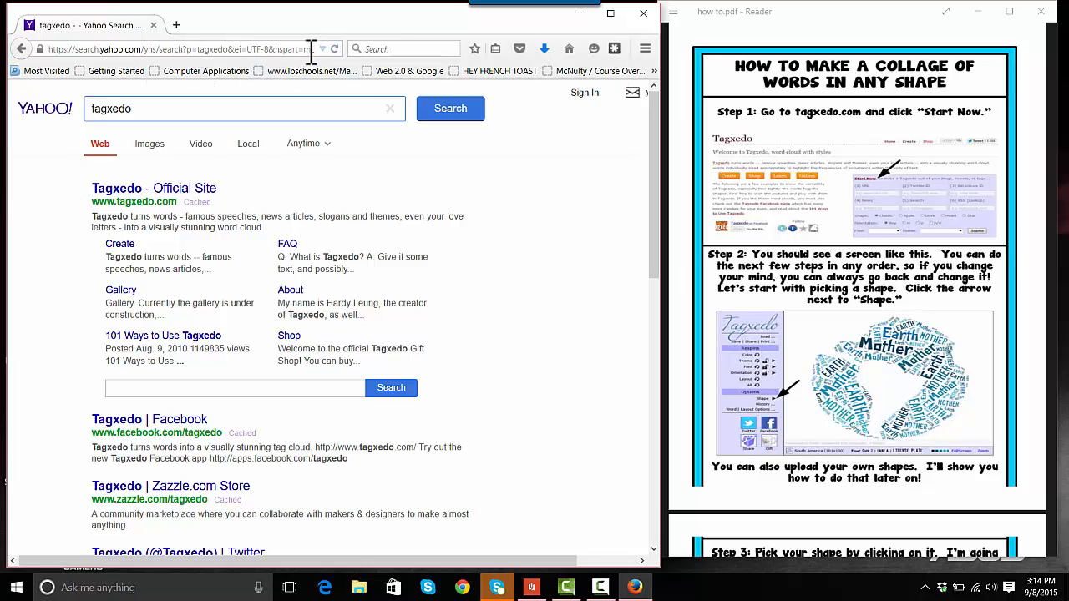
{"action": "left_click", "coordinate": [192, 202]}
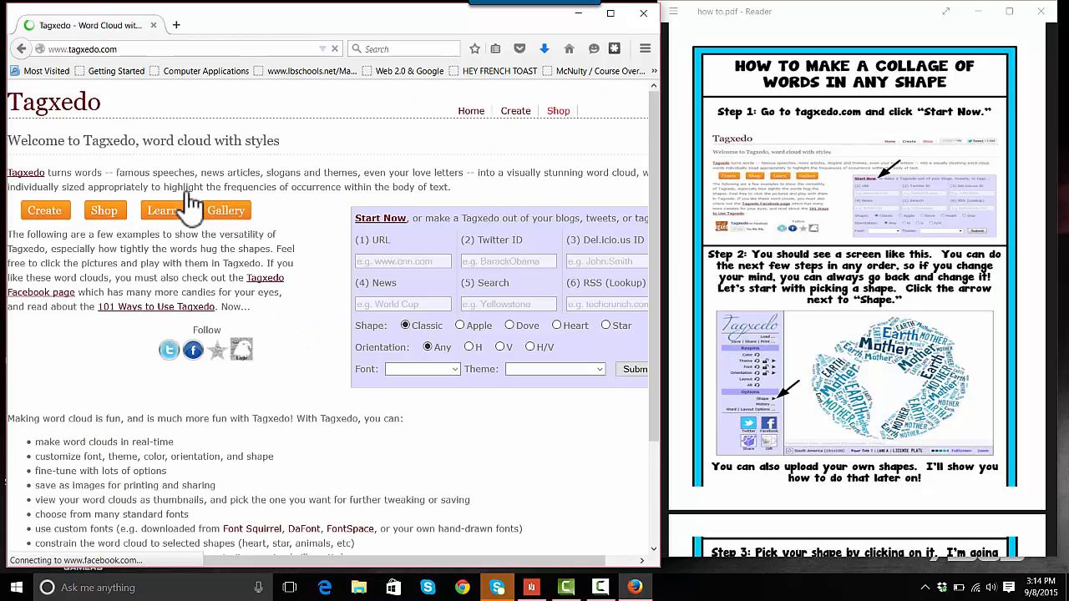
{"action": "left_click", "coordinate": [380, 224]}
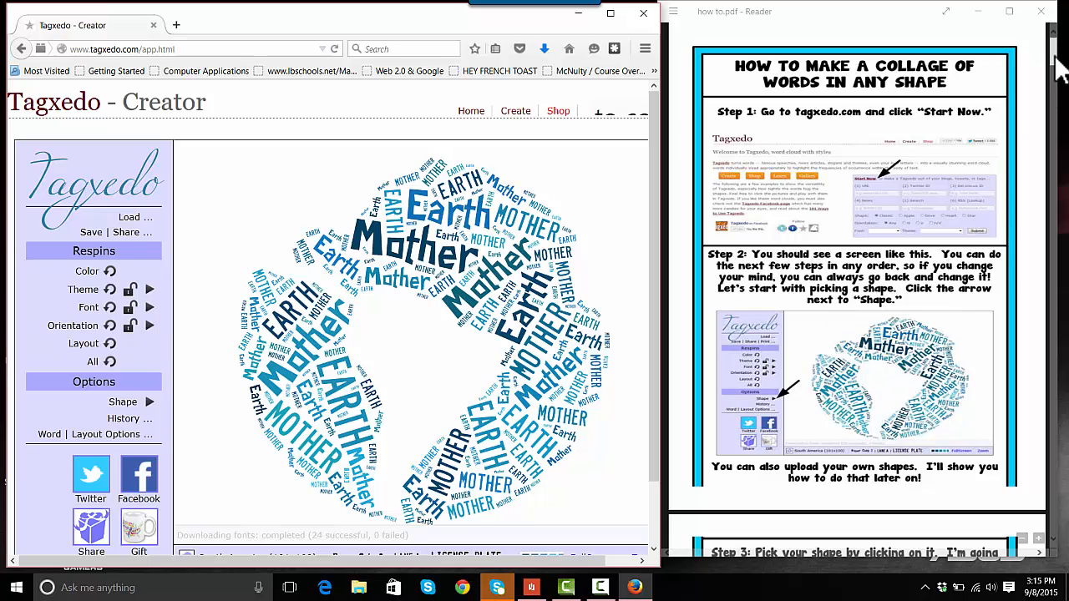
Change the word cloud's shape to the Bus
{"action": "left_click_drag", "start_coordinate": [1054, 53], "coordinate": [1065, 93]}
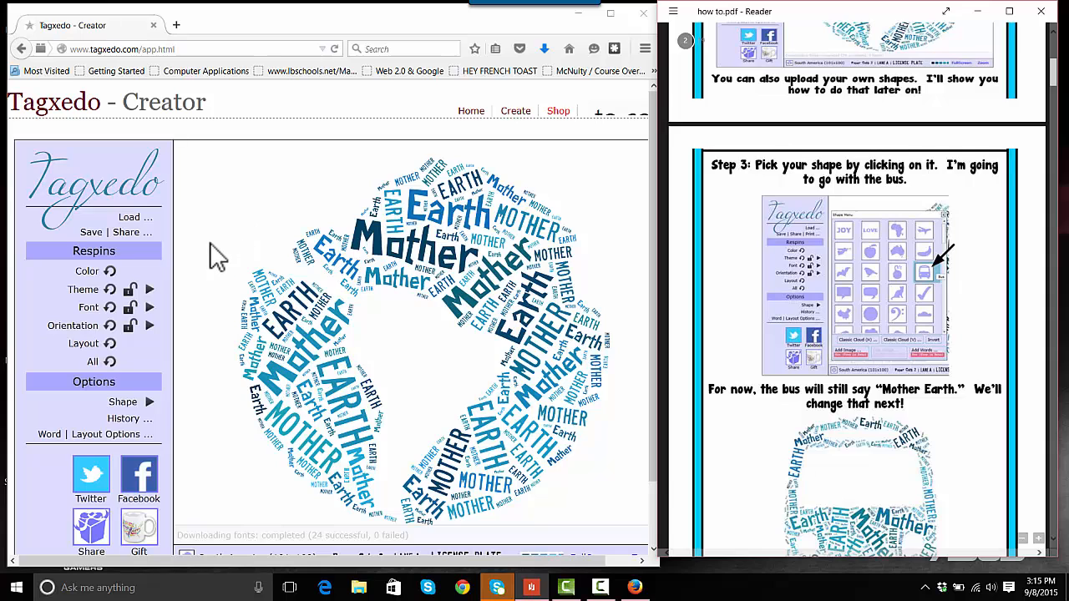
{"action": "left_click", "coordinate": [151, 403]}
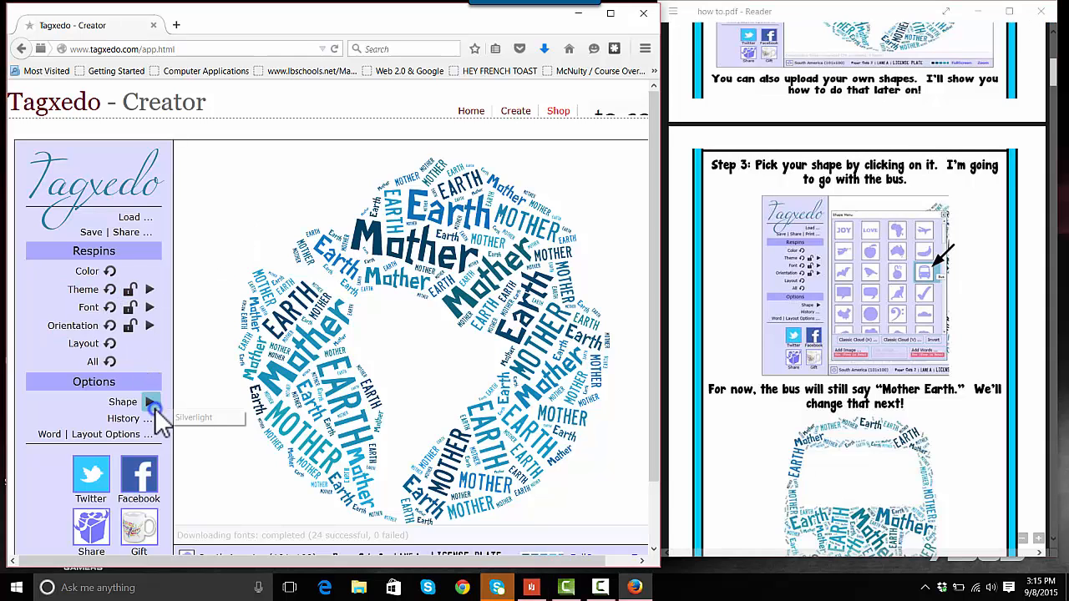
{"action": "left_click", "coordinate": [149, 398]}
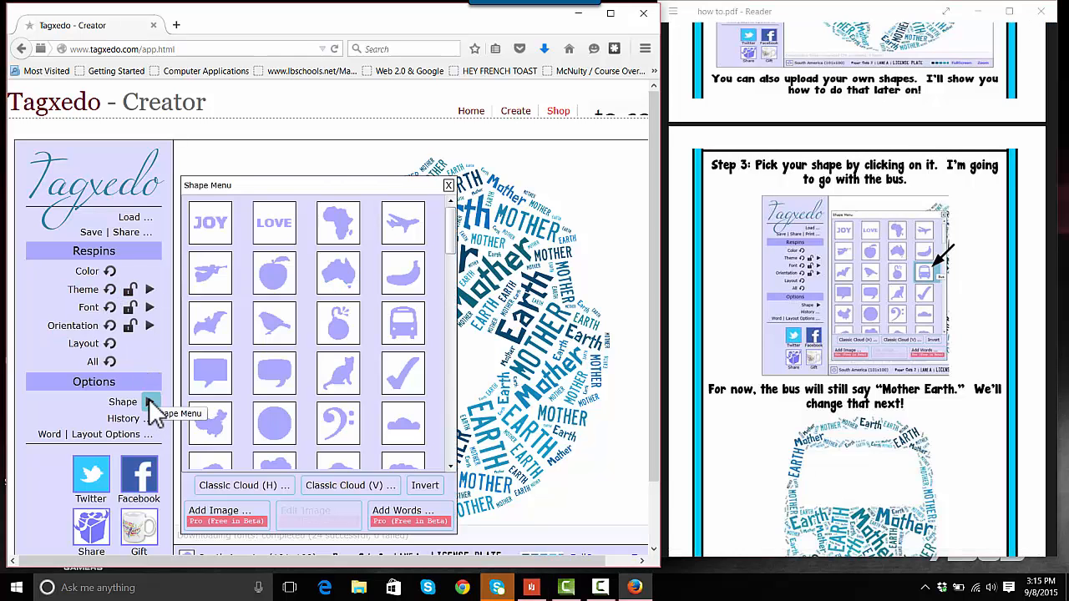
{"action": "left_click", "coordinate": [405, 325]}
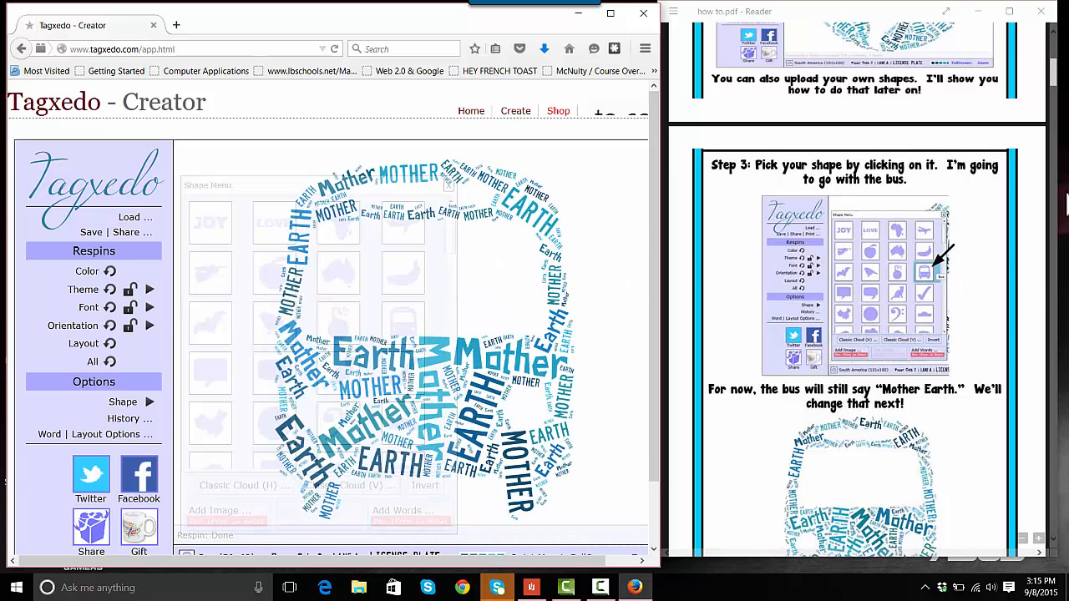
Load custom text with the teacher's name, Clinton~Massie, Computer~Apps and Falcons on separate lines, submit it and close the load dialog
{"action": "left_click_drag", "start_coordinate": [1057, 80], "coordinate": [1051, 99]}
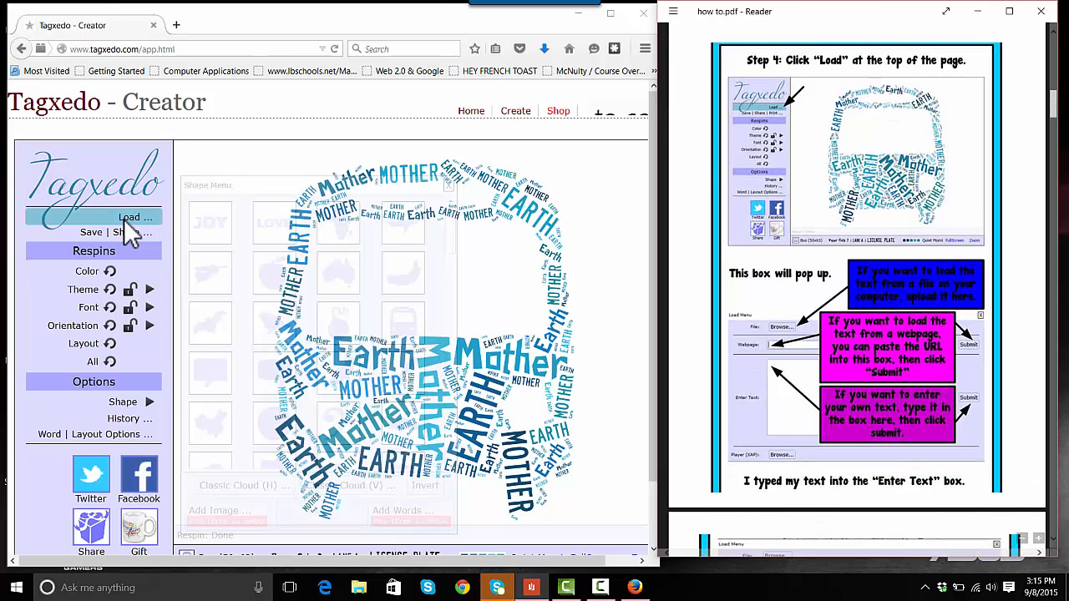
{"action": "left_click", "coordinate": [131, 218]}
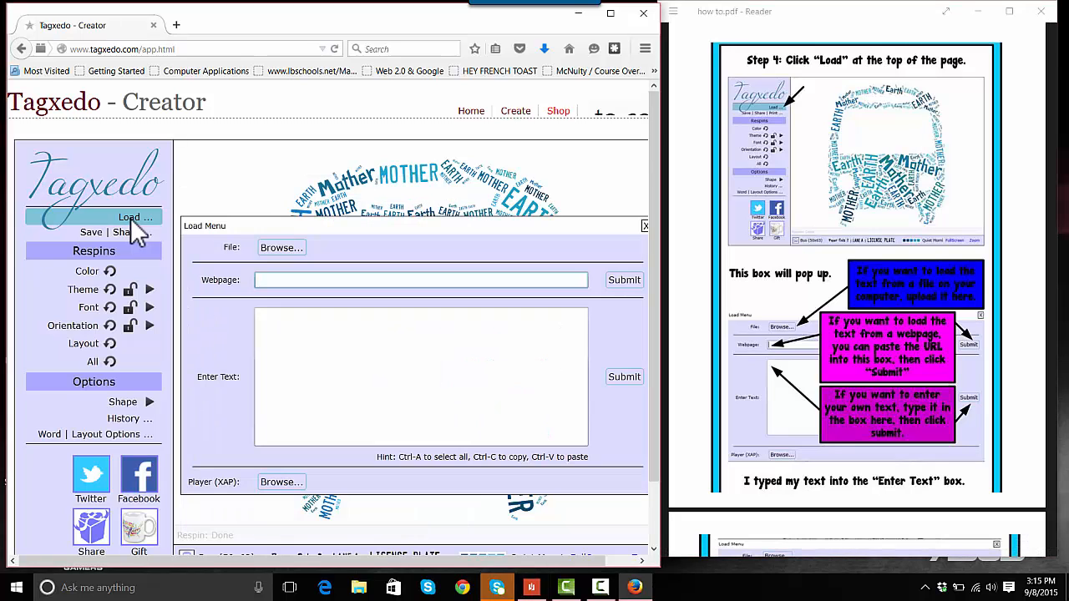
{"action": "left_click", "coordinate": [279, 340]}
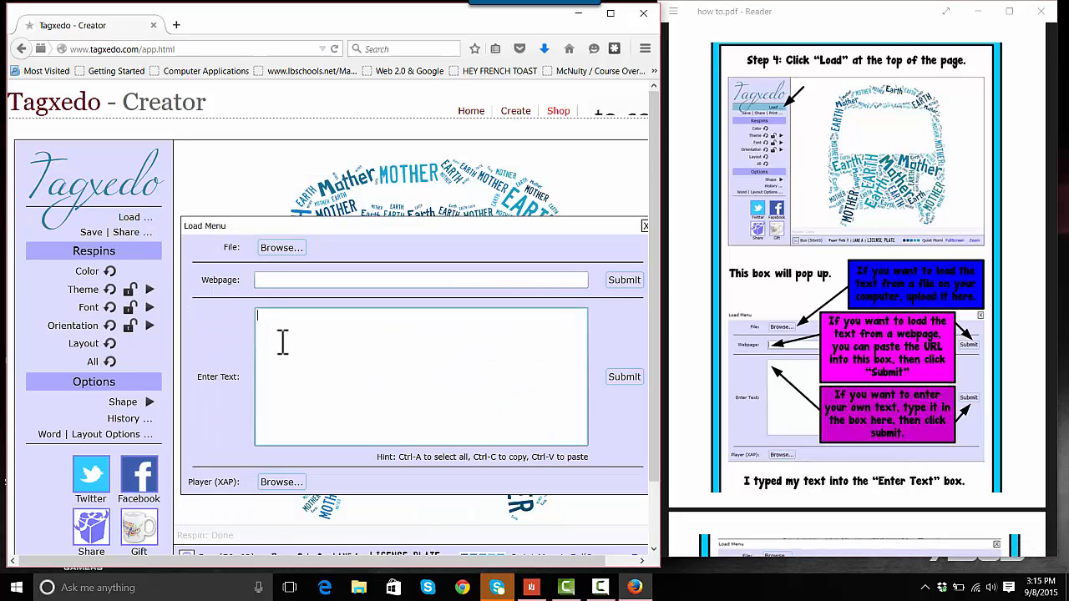
{"action": "type", "text": "M"}
{"action": "type", "text": "~M"}
{"action": "type", "text": "r"}
{"action": "type", "text": "Fall"}
{"action": "type", "text": "cons"}
{"action": "key", "text": "Return"}
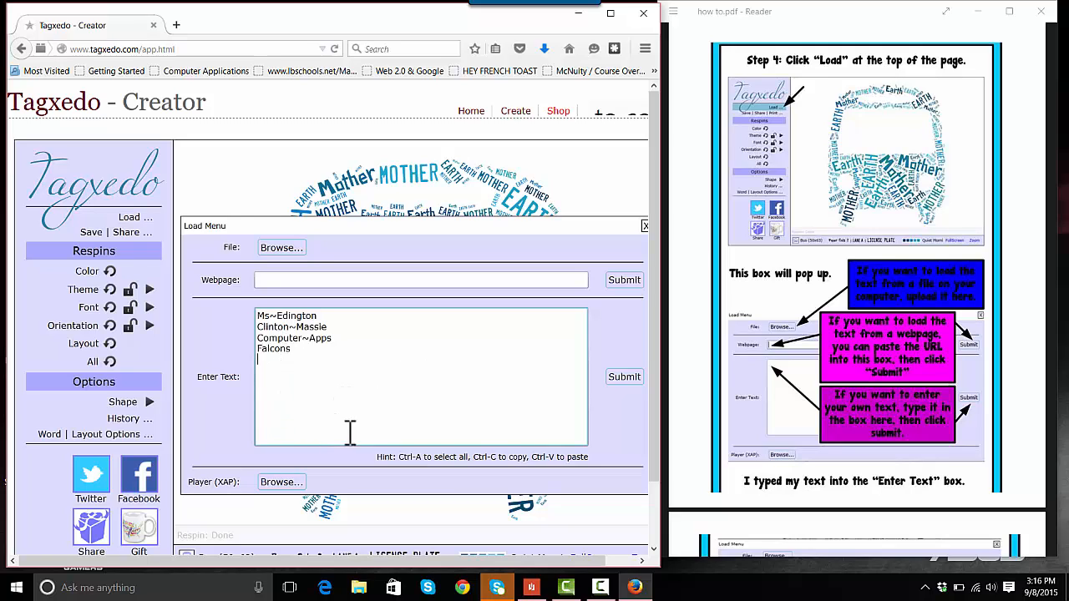
{"action": "left_click", "coordinate": [631, 376]}
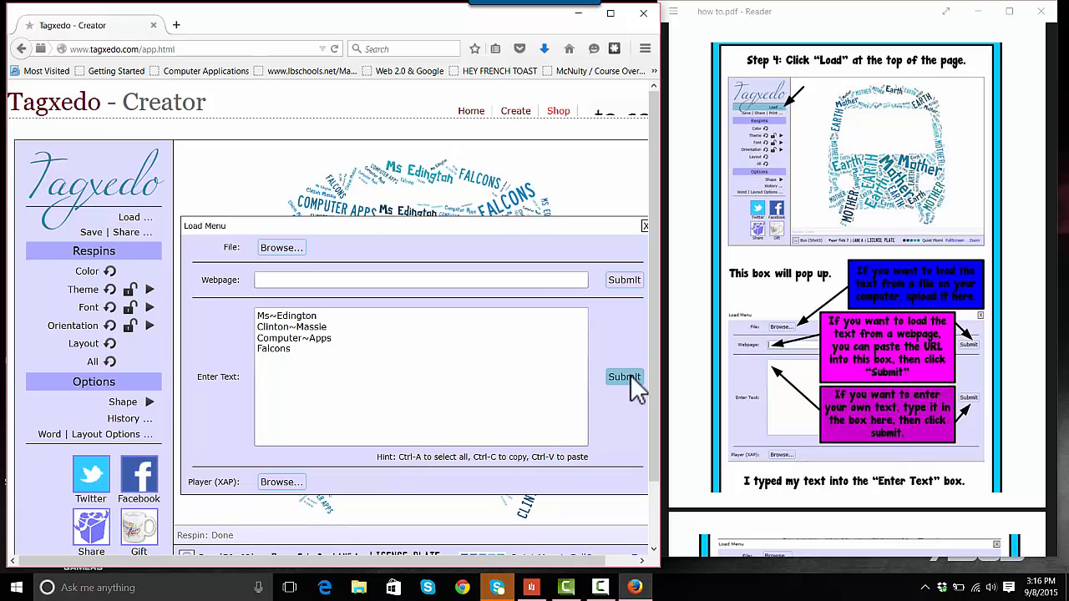
{"action": "left_click", "coordinate": [645, 225]}
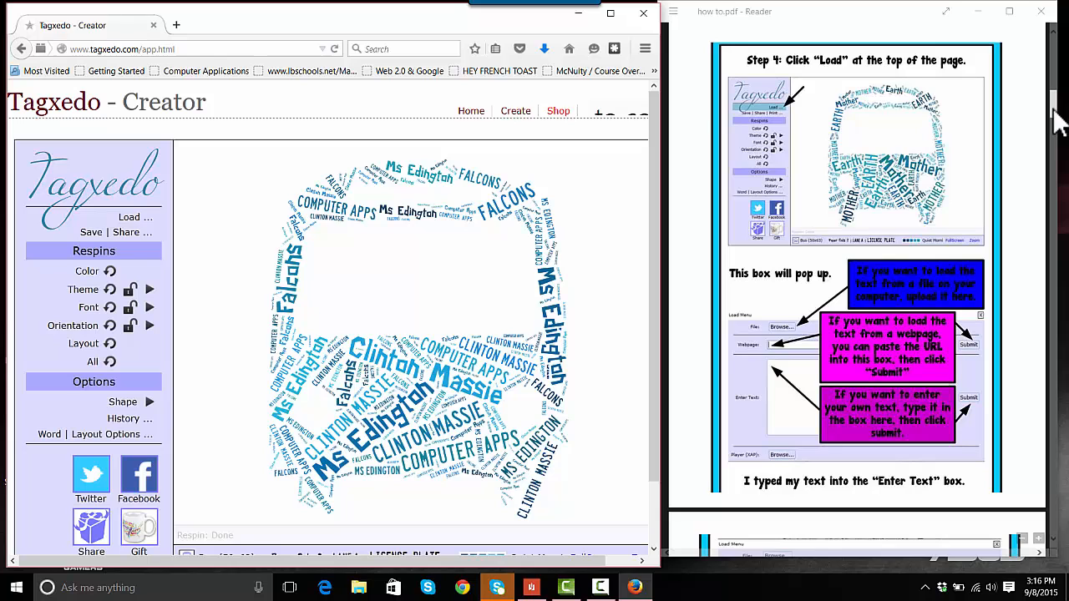
Browse the Layout and Skip tabs of the word and layout options without changing anything
{"action": "scroll", "coordinate": [1054, 121], "scroll_direction": "down", "scroll_amount": 2}
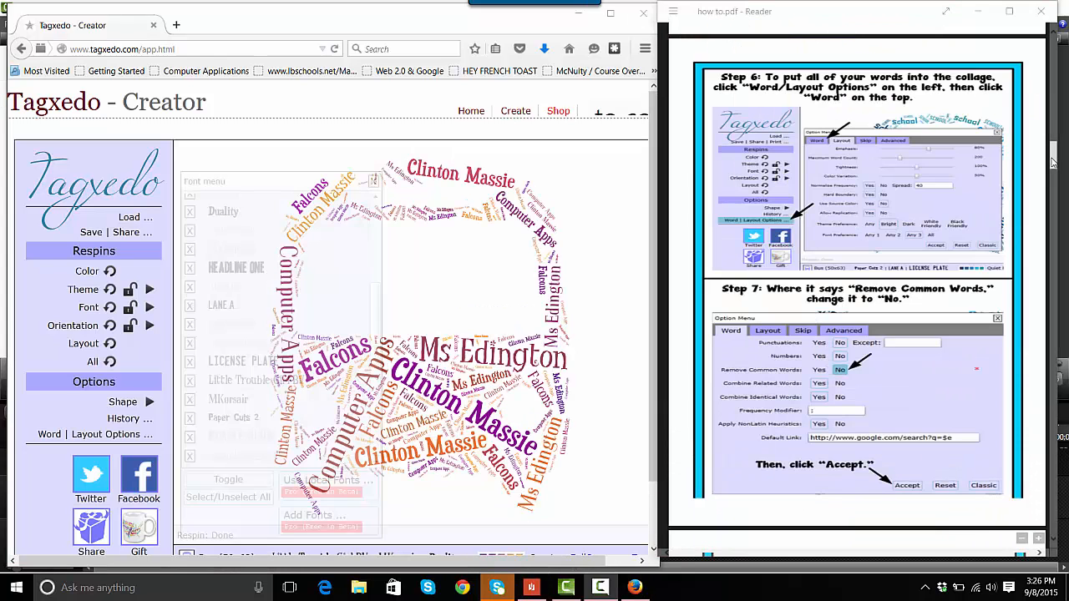
{"action": "left_click_drag", "start_coordinate": [1051, 162], "coordinate": [1049, 141]}
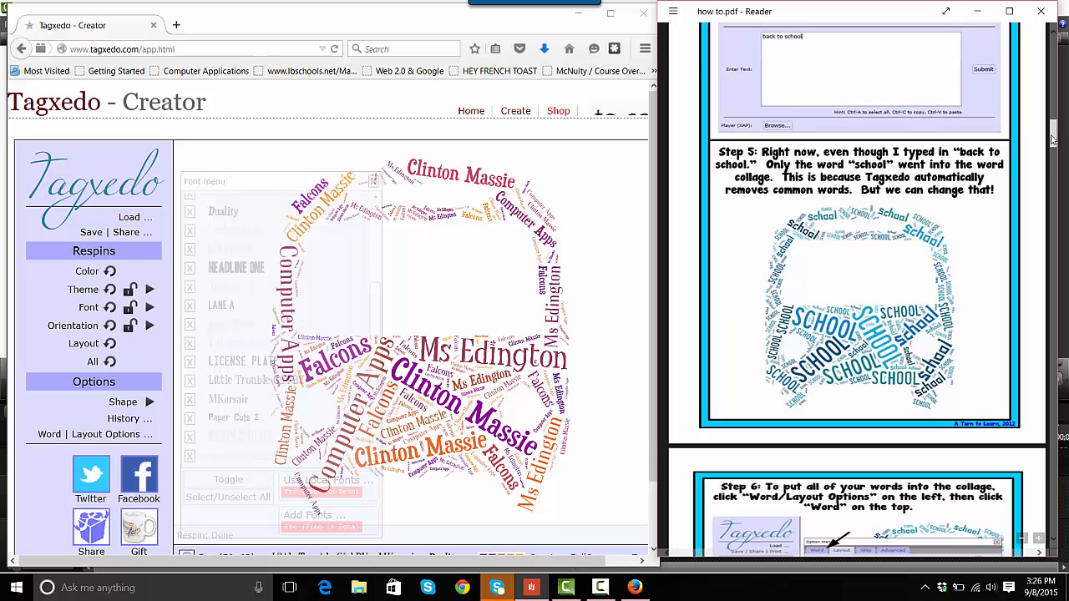
{"action": "left_click_drag", "start_coordinate": [1054, 139], "coordinate": [1049, 159]}
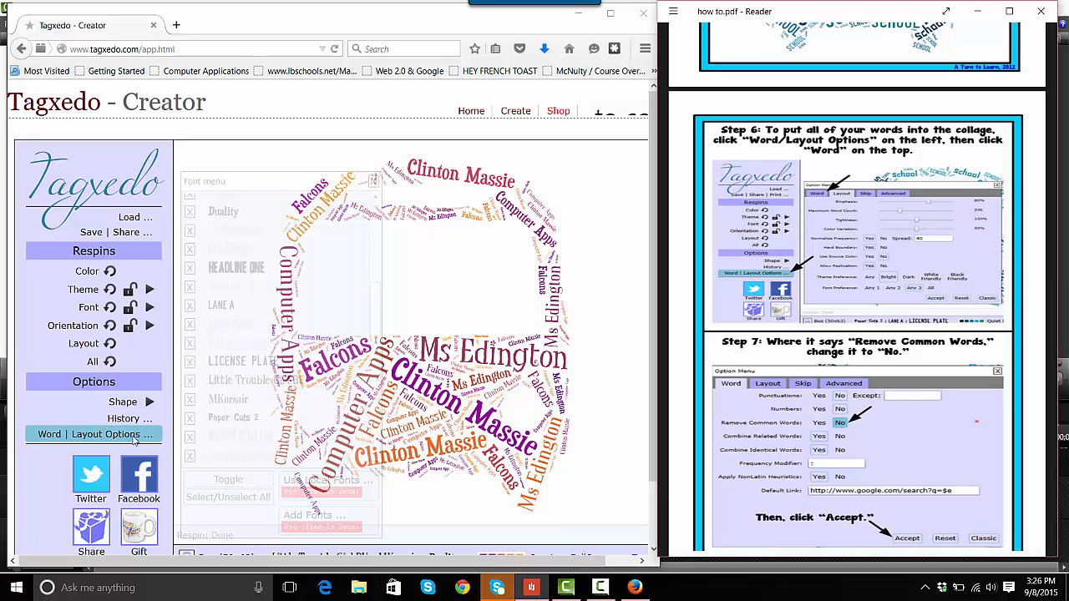
{"action": "left_click", "coordinate": [132, 440]}
{"action": "left_click", "coordinate": [132, 440]}
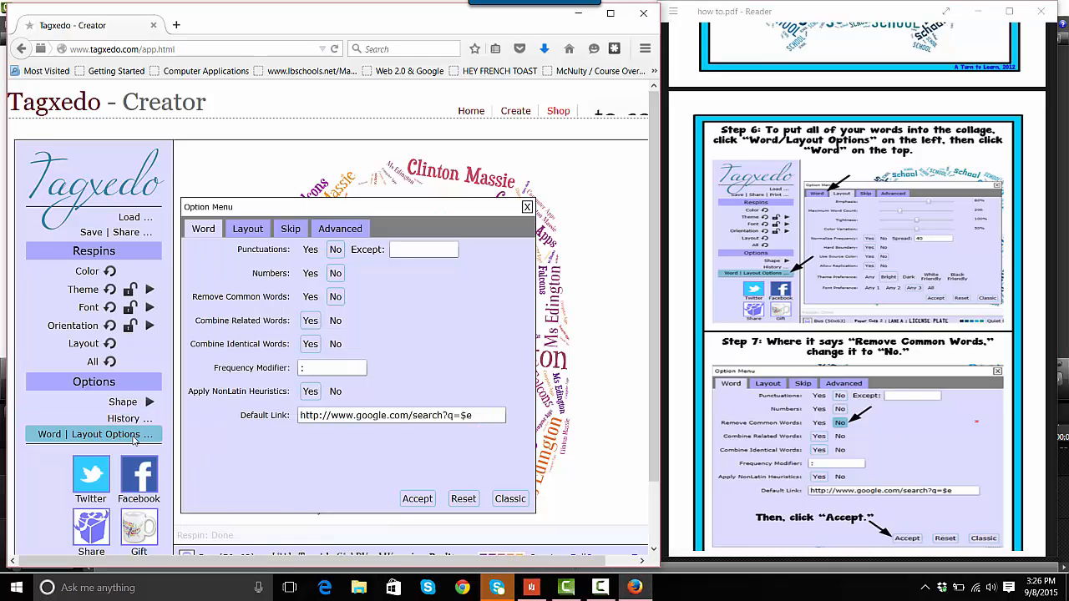
{"action": "left_click", "coordinate": [247, 228]}
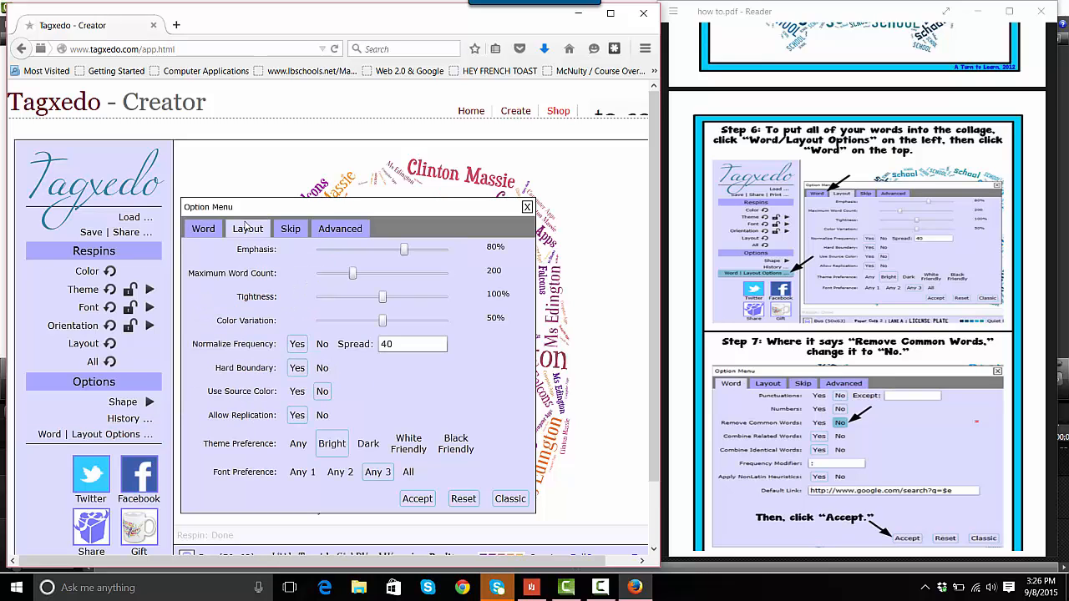
{"action": "left_click", "coordinate": [290, 229]}
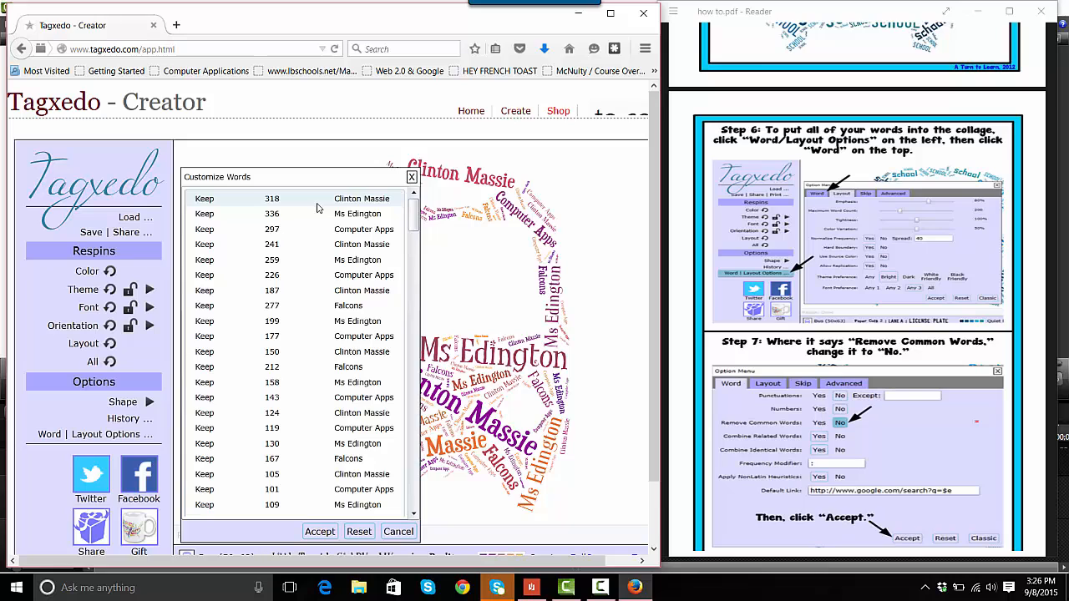
{"action": "left_click", "coordinate": [391, 533]}
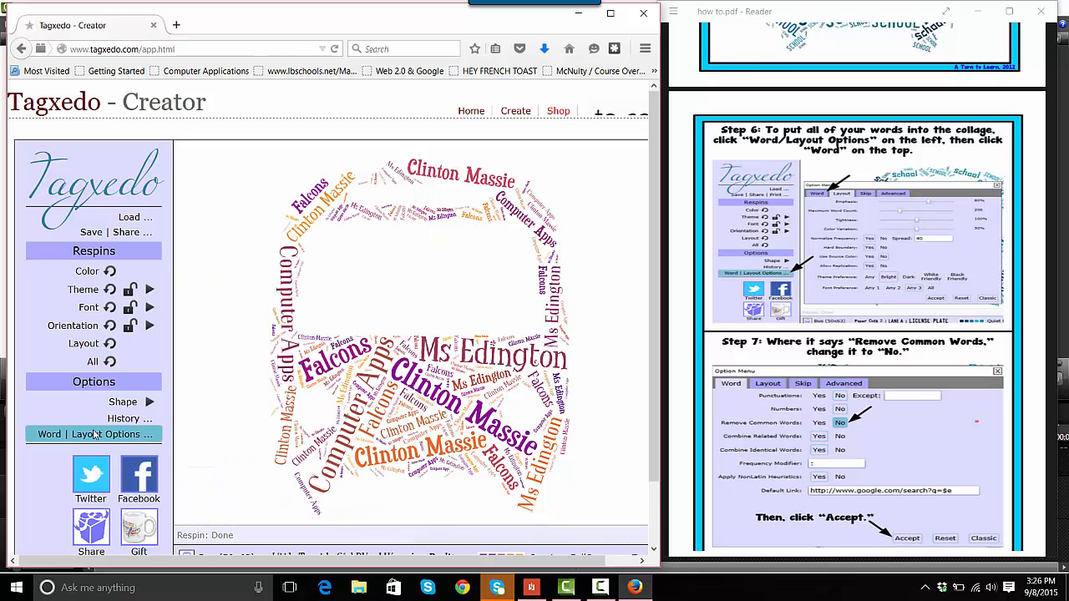
Set Remove Common Words to No in the word options
{"action": "left_click", "coordinate": [95, 434]}
{"action": "left_click", "coordinate": [206, 229]}
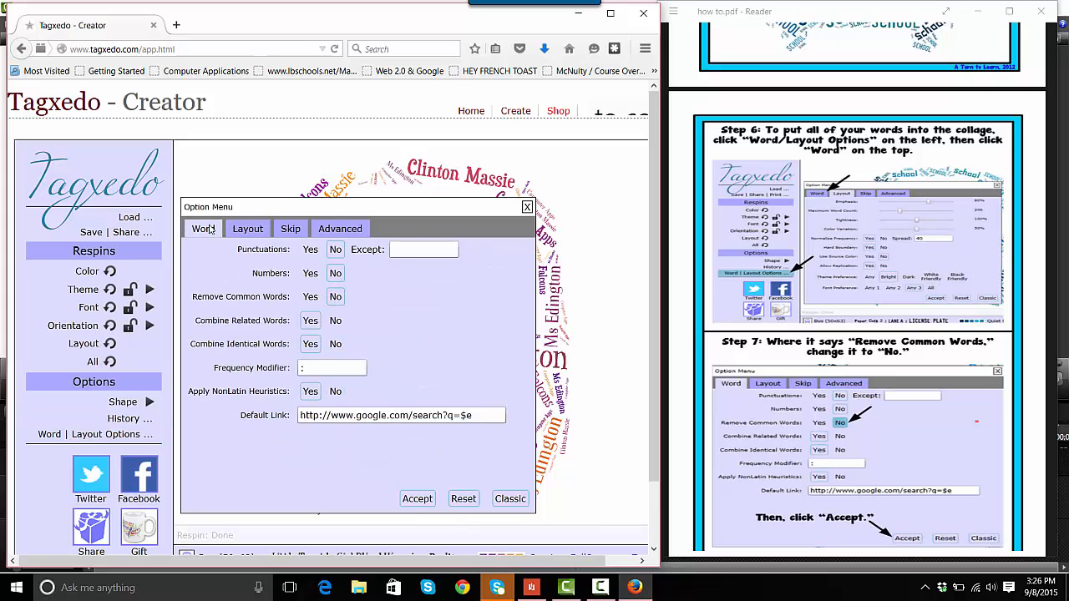
{"action": "left_click", "coordinate": [315, 298]}
{"action": "left_click", "coordinate": [336, 299]}
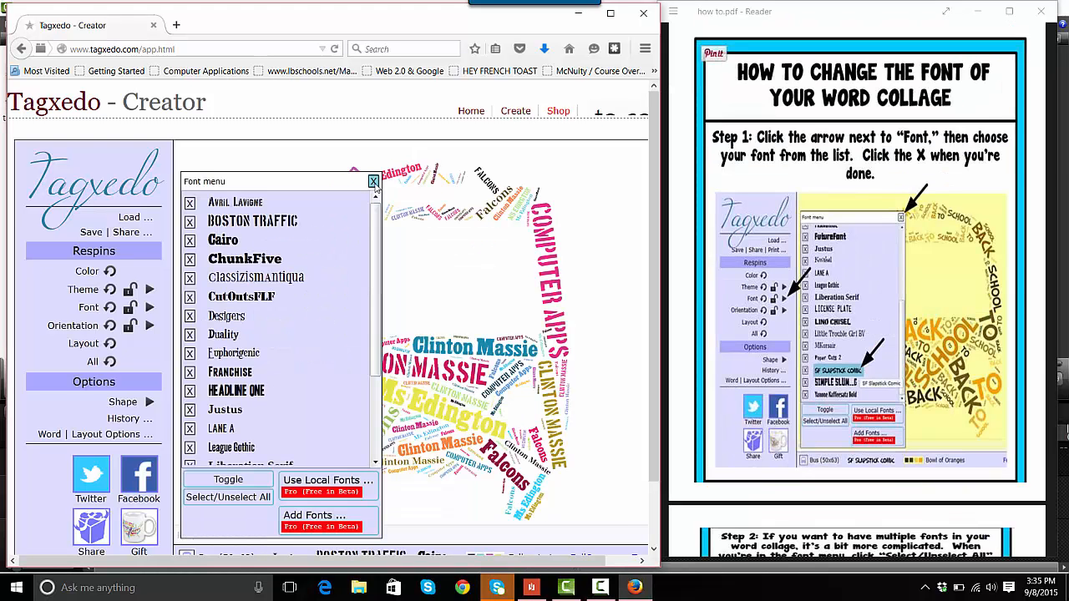
Reopen the font menu and deselect all fonts
{"action": "left_click", "coordinate": [373, 182]}
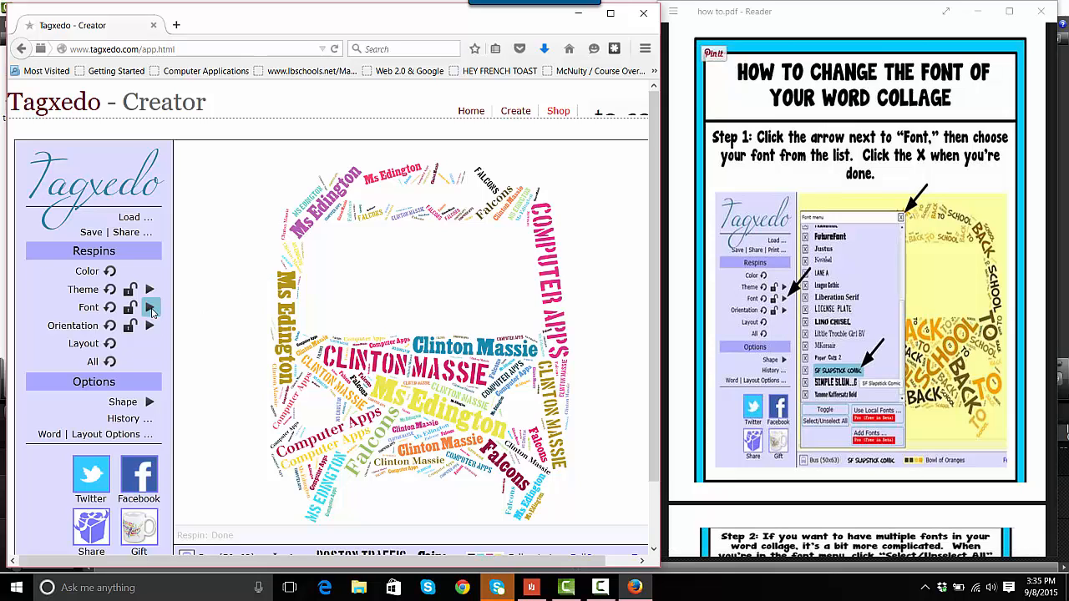
{"action": "left_click", "coordinate": [151, 308]}
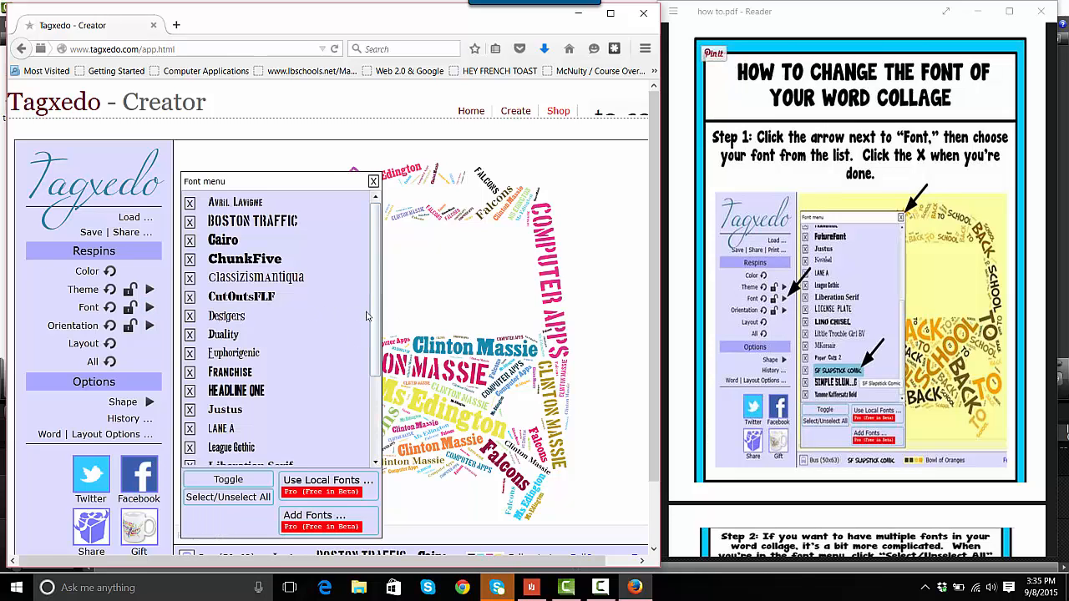
{"action": "left_click_drag", "start_coordinate": [373, 322], "coordinate": [372, 412]}
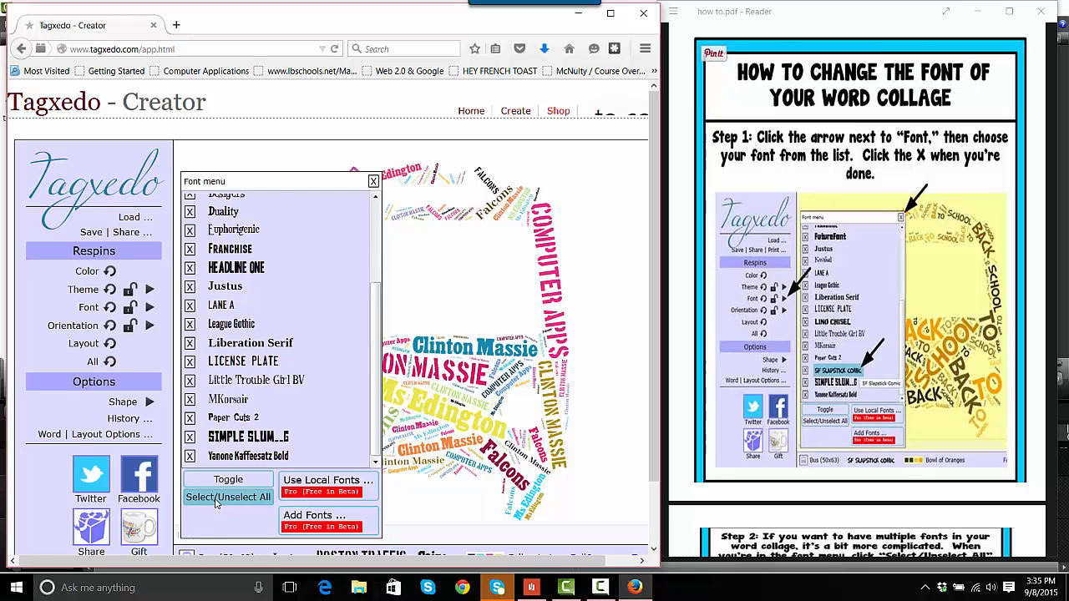
{"action": "left_click", "coordinate": [216, 500]}
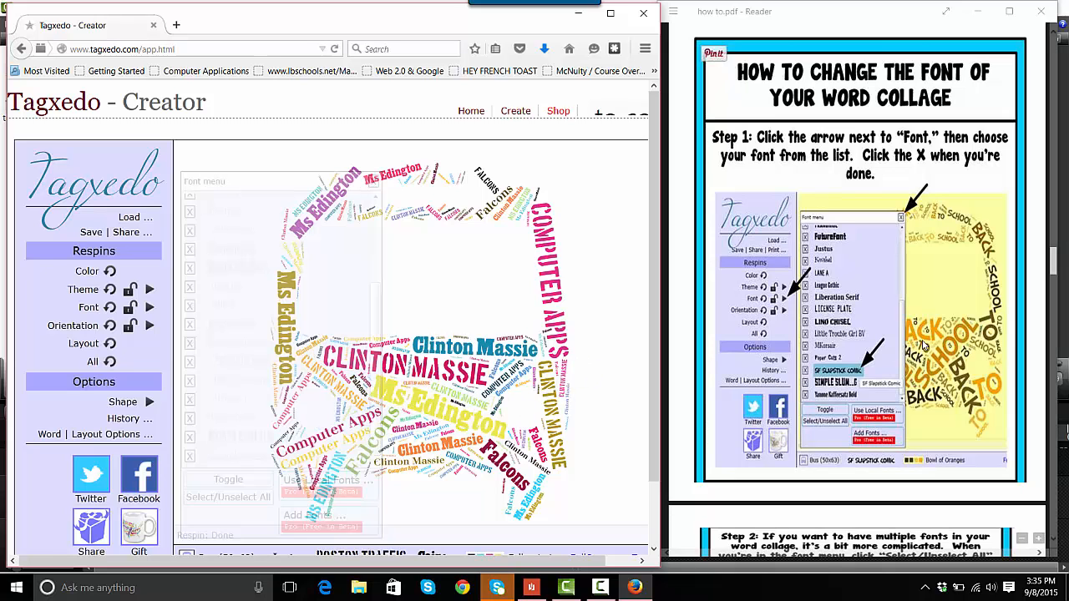
Select the Euphorigenic, Duality, Designers, Justus and Liberation Serif fonts and close the font menu
{"action": "left_click_drag", "start_coordinate": [1054, 270], "coordinate": [1052, 299]}
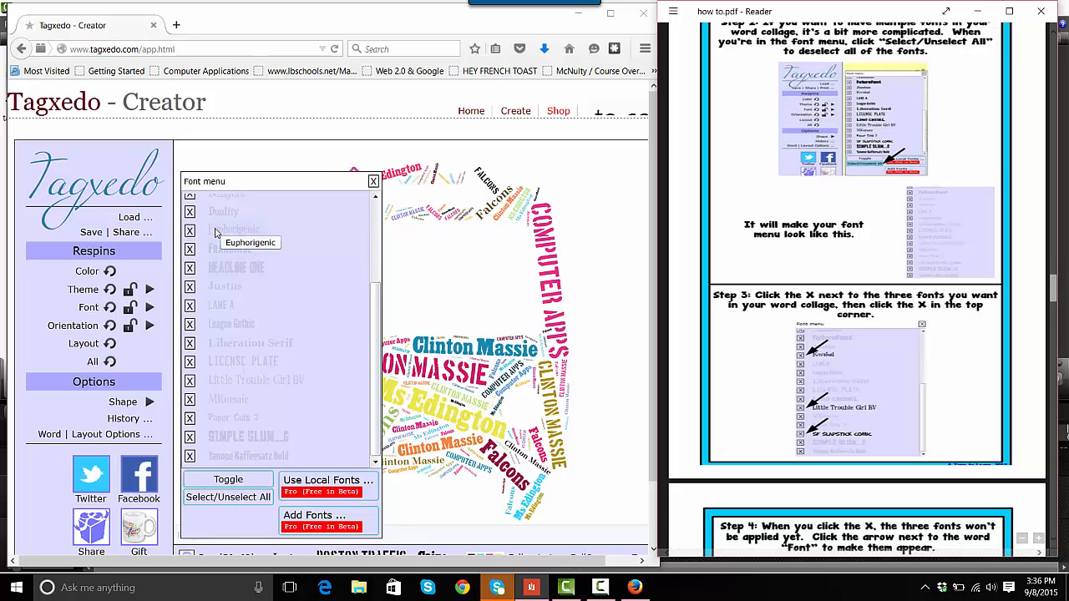
{"action": "left_click", "coordinate": [223, 232]}
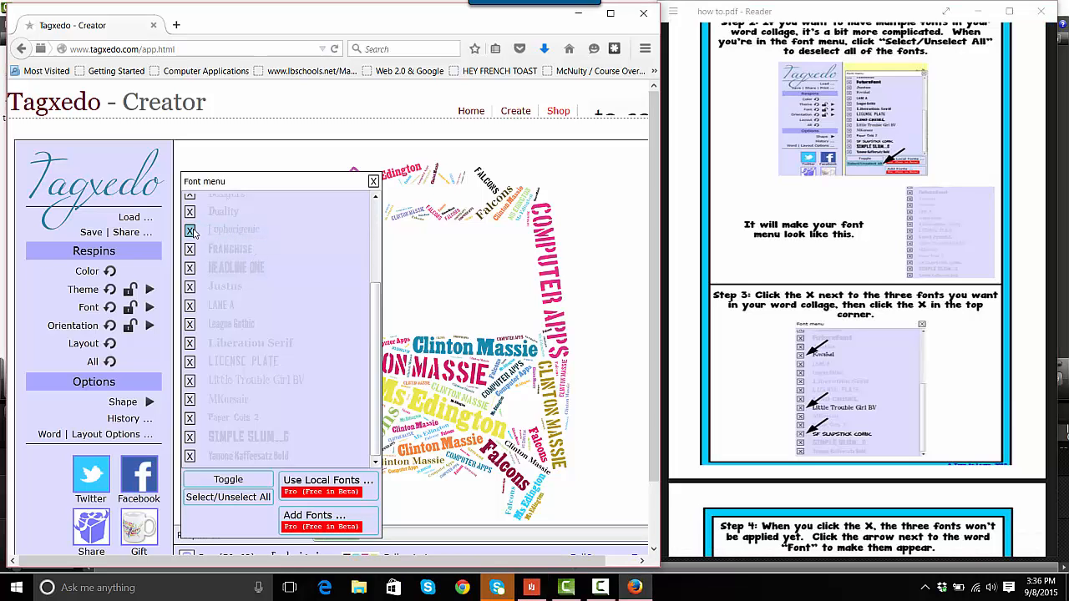
{"action": "left_click", "coordinate": [189, 231]}
{"action": "left_click", "coordinate": [190, 212]}
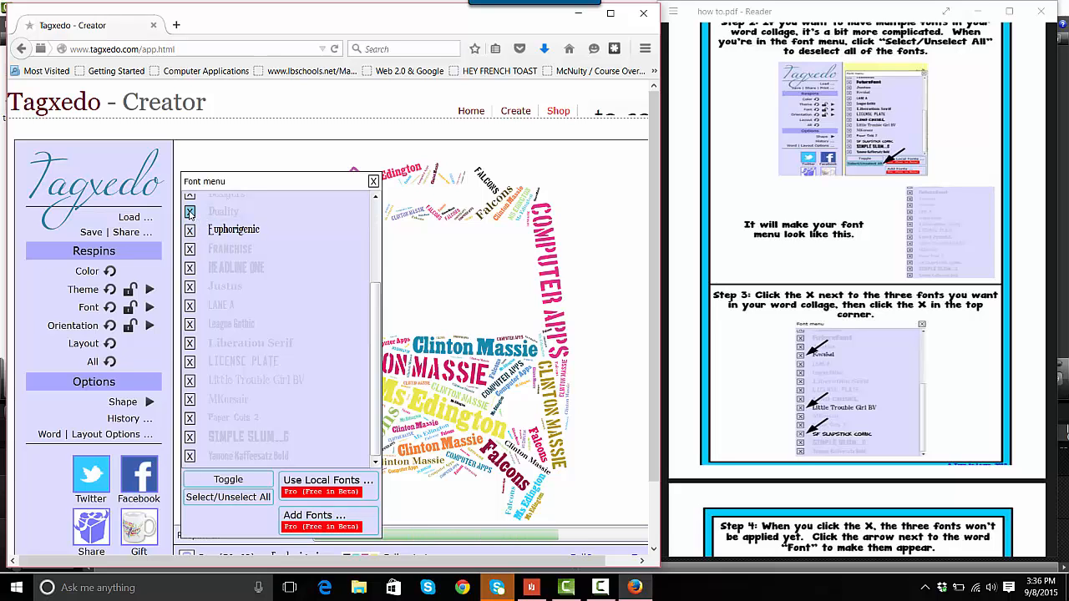
{"action": "left_click", "coordinate": [376, 198]}
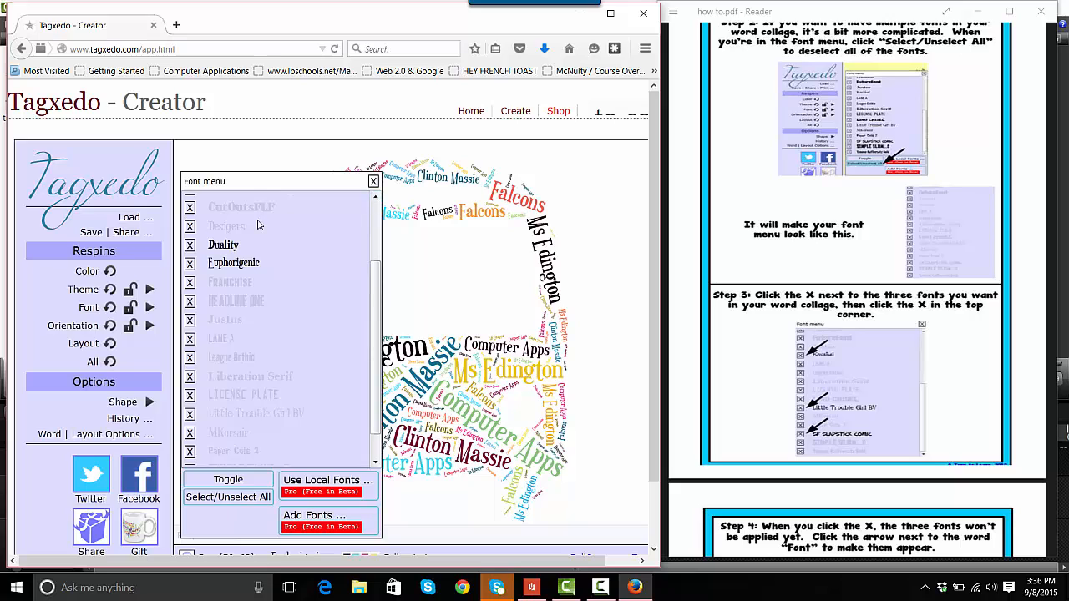
{"action": "left_click", "coordinate": [190, 227]}
{"action": "left_click", "coordinate": [190, 320]}
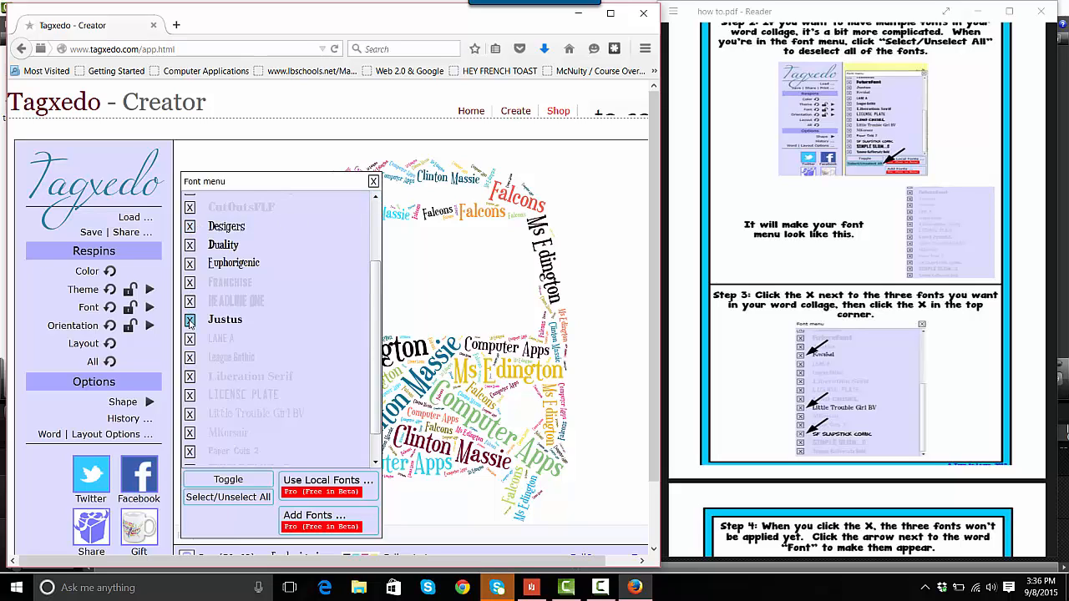
{"action": "left_click", "coordinate": [190, 377]}
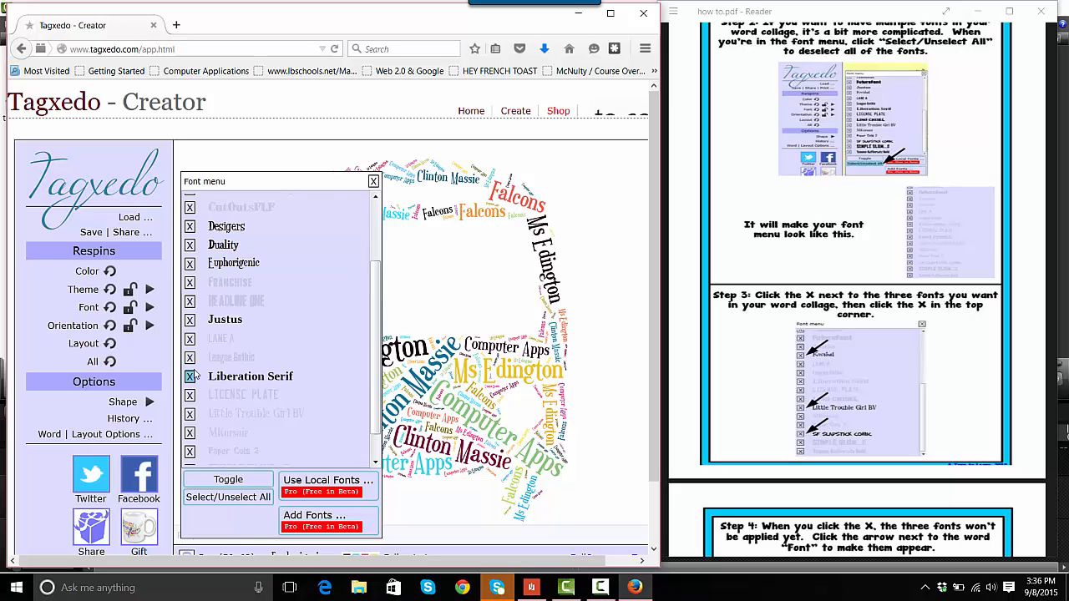
{"action": "left_click", "coordinate": [374, 181]}
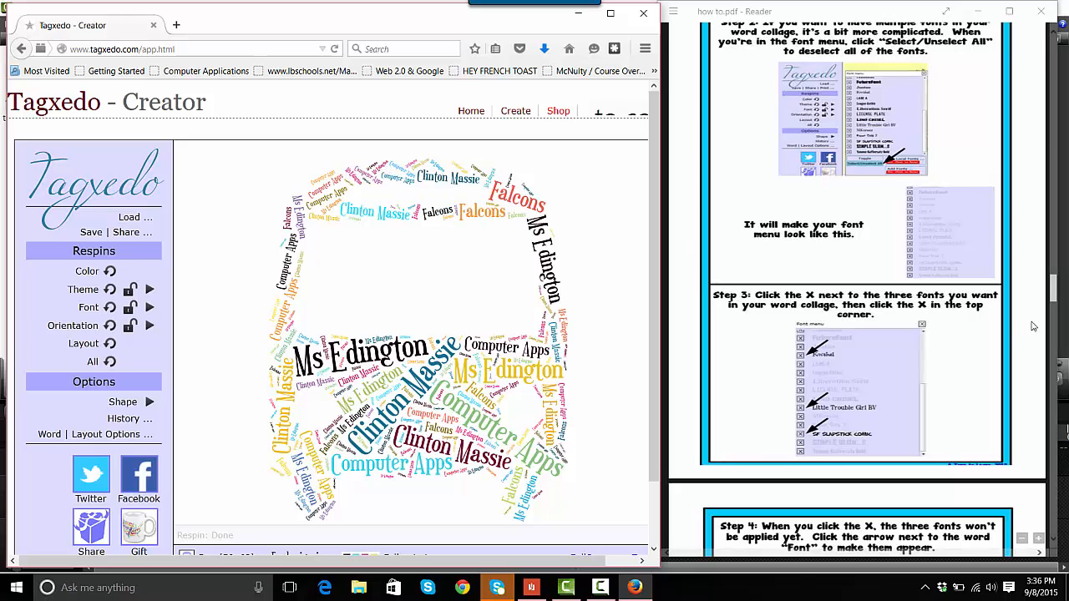
Respin the font twice so the collage uses the newly selected fonts
{"action": "left_click_drag", "start_coordinate": [1054, 296], "coordinate": [1054, 313]}
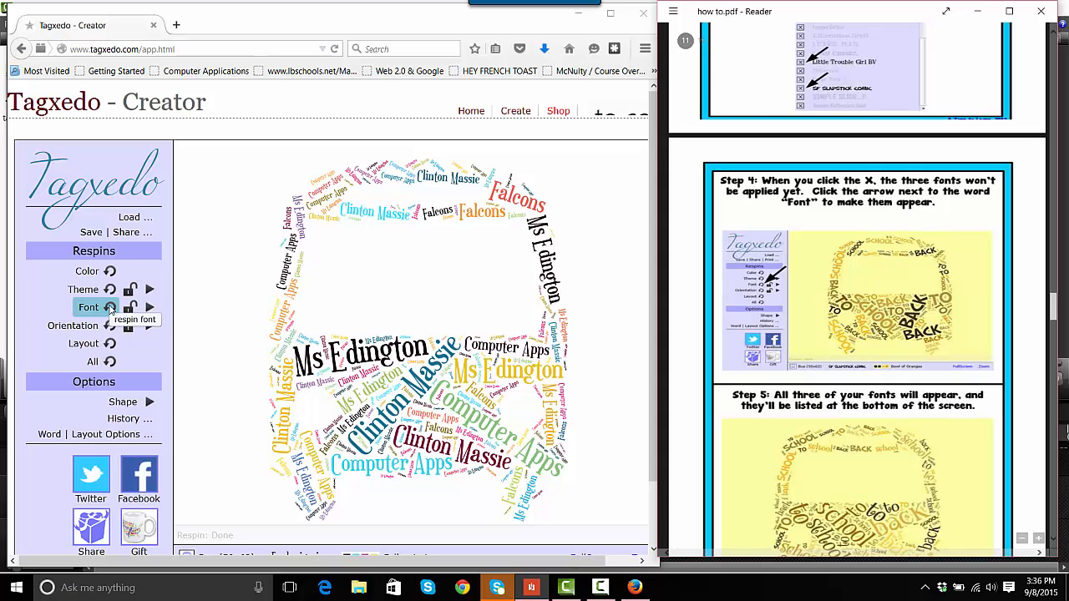
{"action": "left_click", "coordinate": [110, 308]}
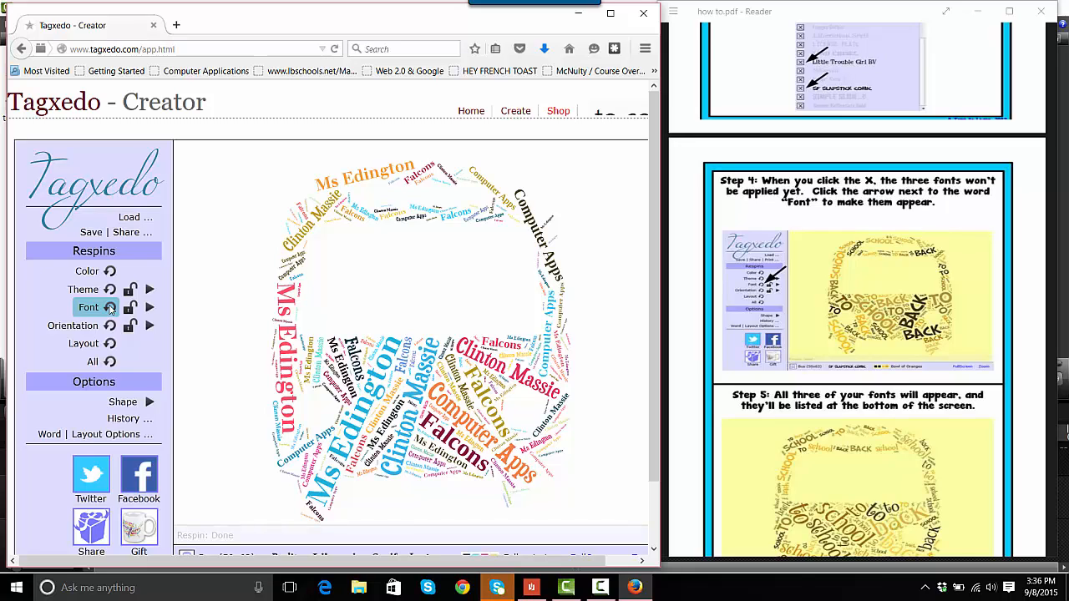
{"action": "left_click", "coordinate": [110, 307]}
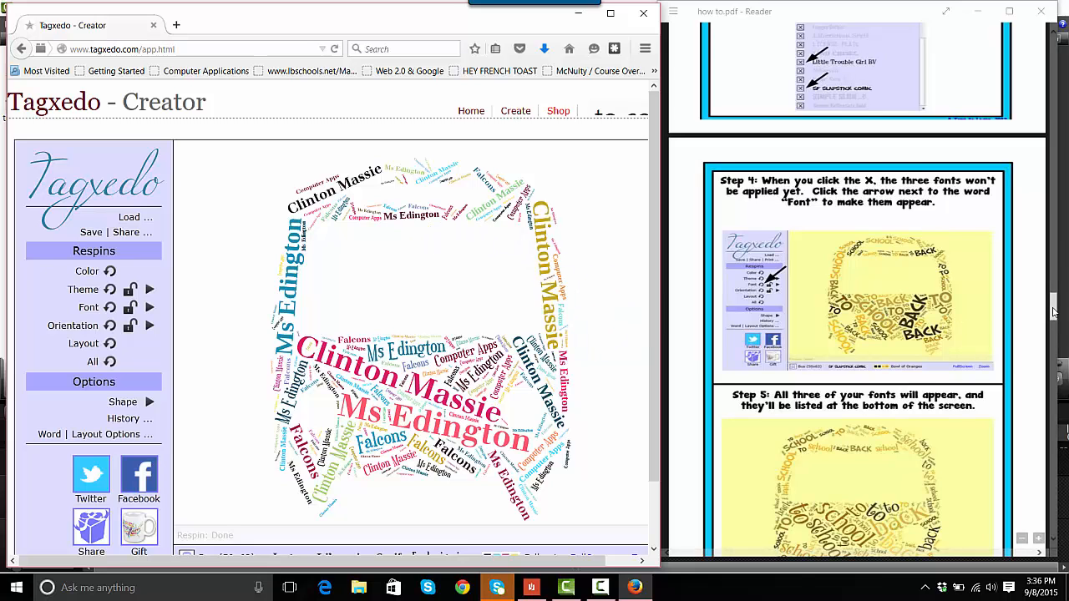
Try the Any, Horizontal and Vertical orientations, then set the word orientation to H/V (Orthogonal)
{"action": "left_click_drag", "start_coordinate": [1051, 313], "coordinate": [1062, 365]}
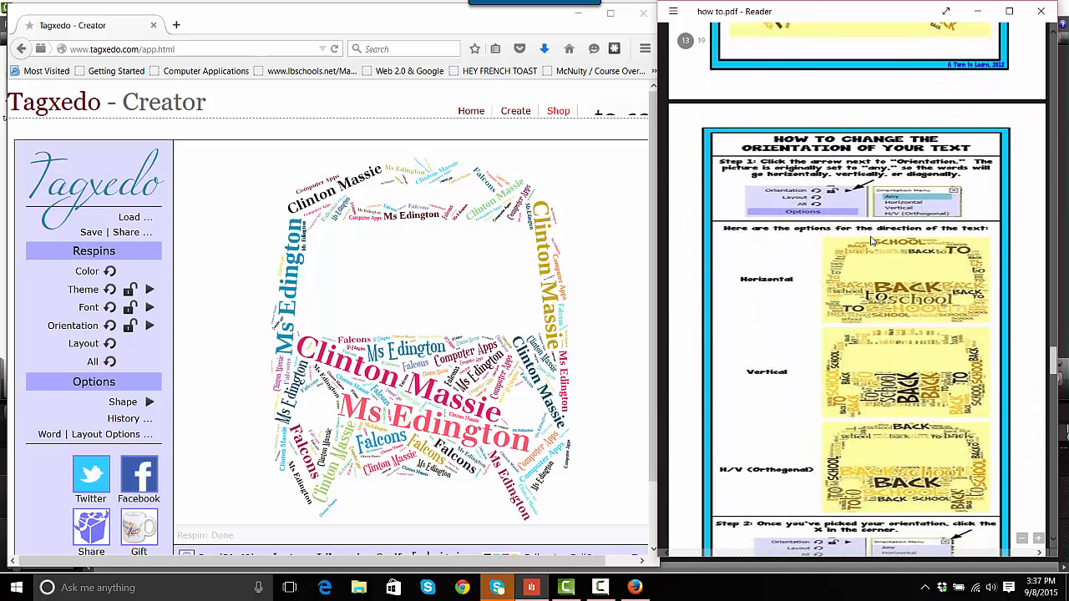
{"action": "left_click", "coordinate": [149, 327]}
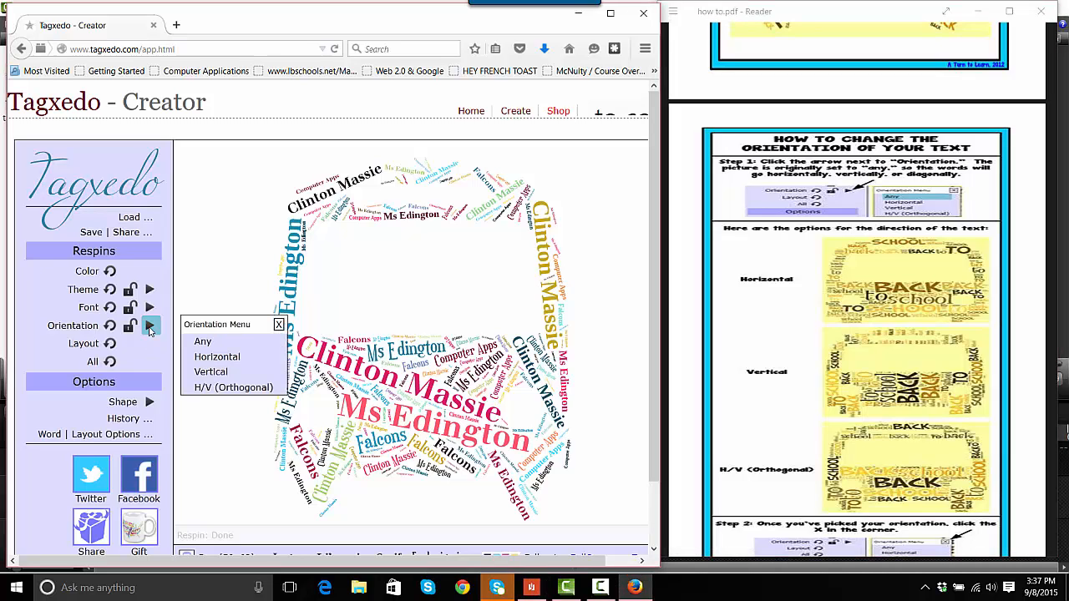
{"action": "left_click", "coordinate": [204, 343]}
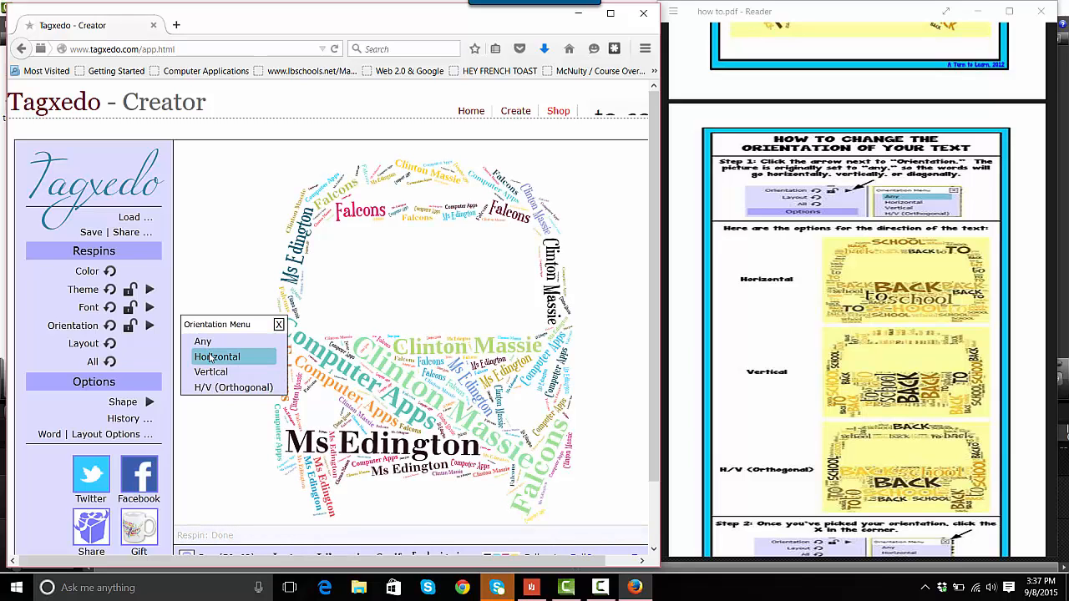
{"action": "left_click", "coordinate": [210, 358]}
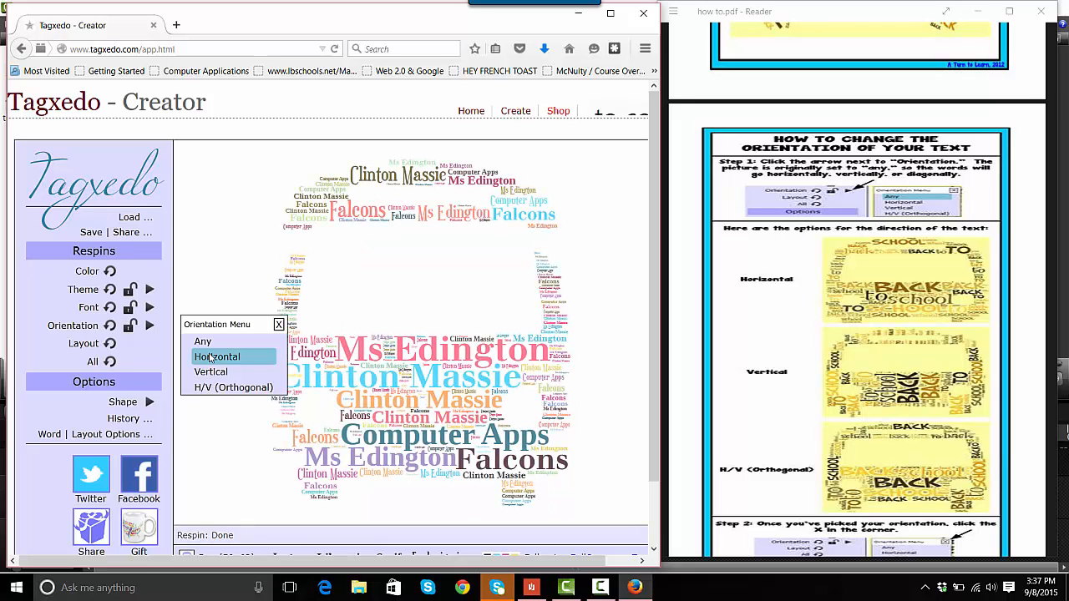
{"action": "left_click", "coordinate": [212, 374]}
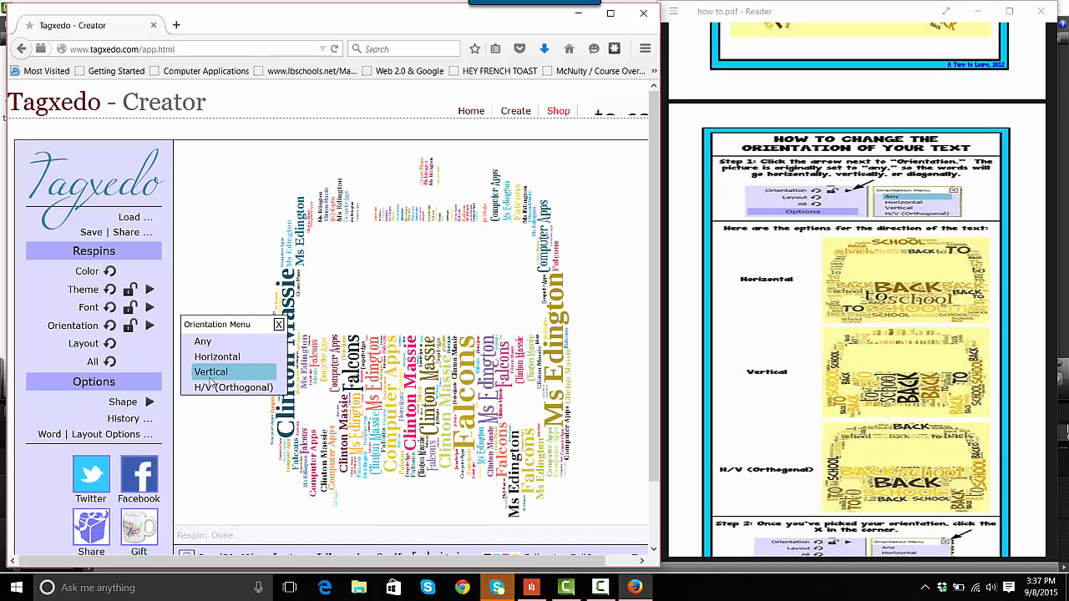
{"action": "left_click", "coordinate": [211, 387]}
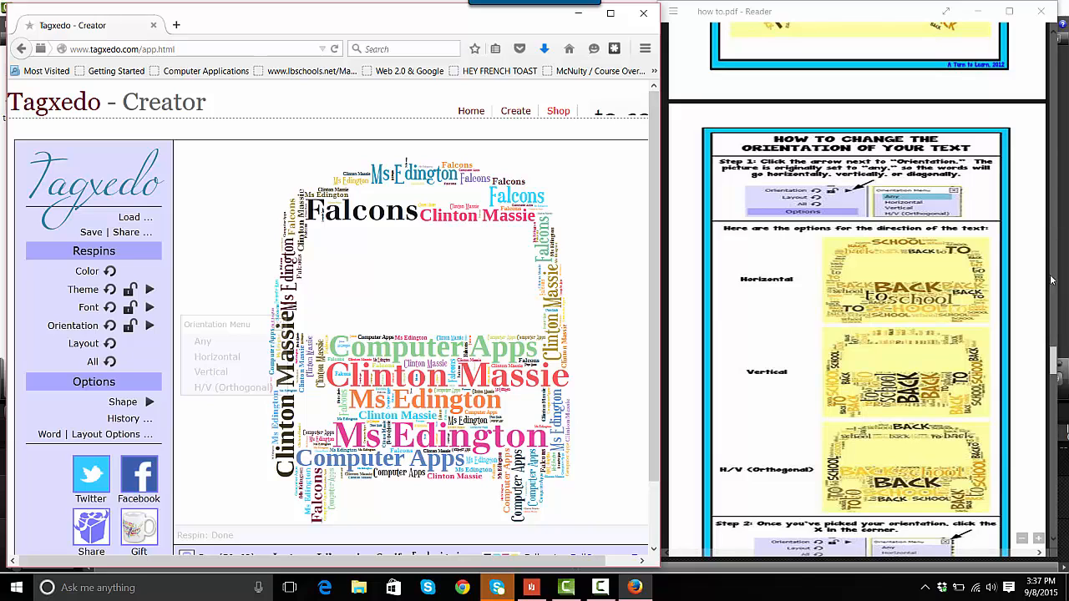
Save the collage as a 250KP PNG image named Tagxedo2015 on the Desktop and close the sharing prompt
{"action": "left_click", "coordinate": [1056, 370]}
{"action": "left_click_drag", "start_coordinate": [1057, 370], "coordinate": [1053, 425]}
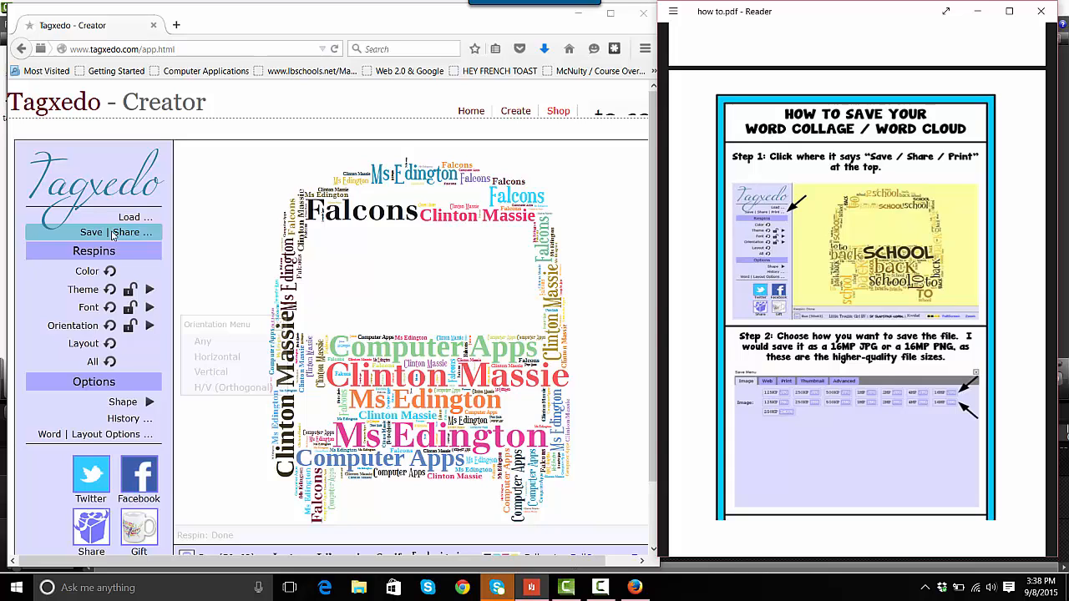
{"action": "left_click", "coordinate": [113, 236]}
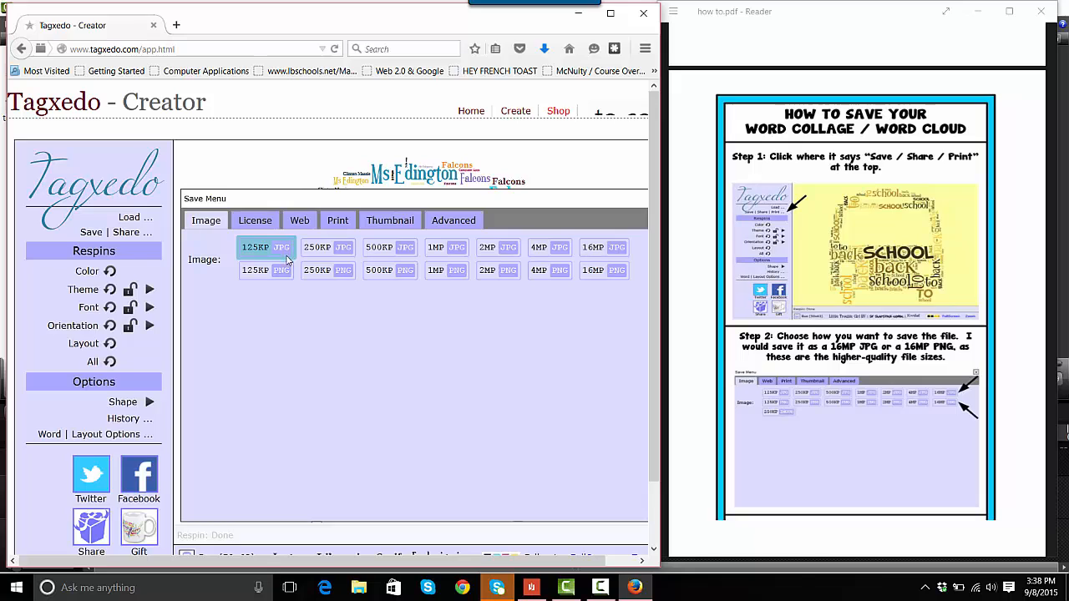
{"action": "left_click", "coordinate": [332, 270]}
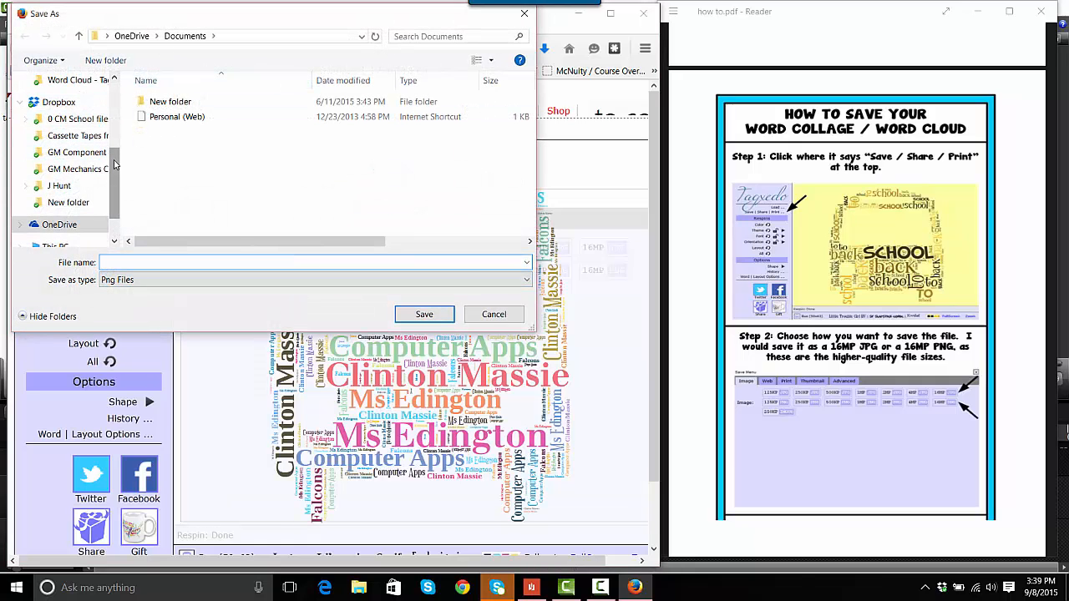
{"action": "left_click_drag", "start_coordinate": [114, 164], "coordinate": [115, 99]}
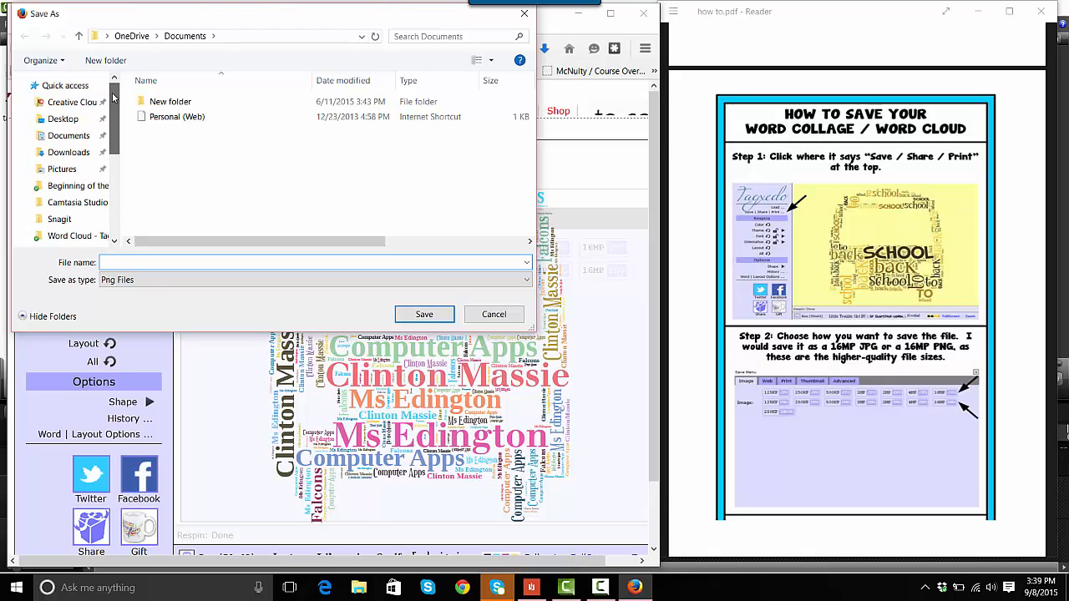
{"action": "left_click", "coordinate": [62, 119]}
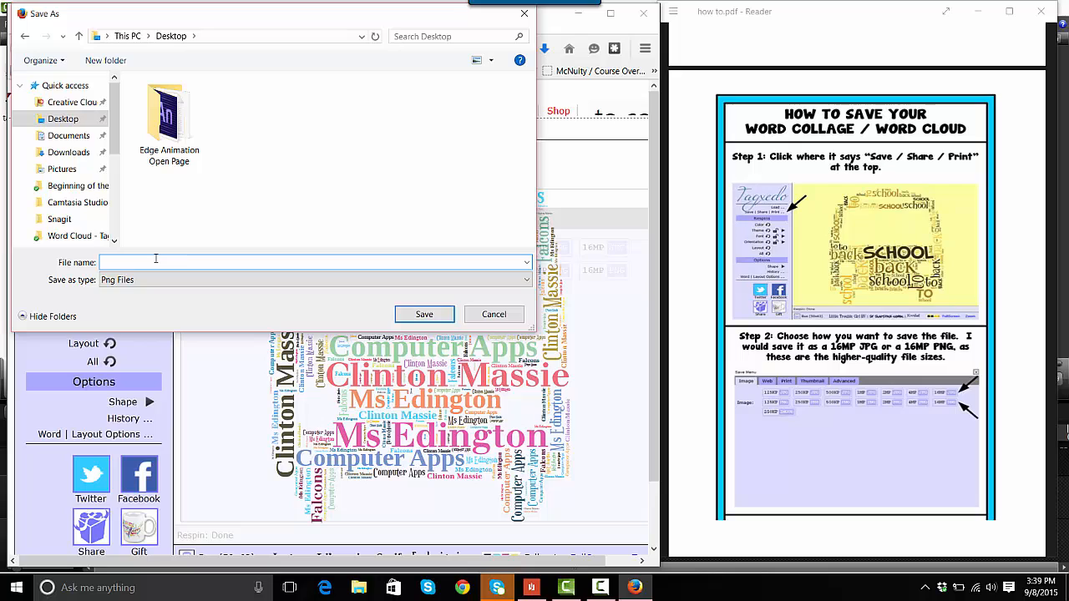
{"action": "type", "text": "Tagxedo2015"}
{"action": "left_click", "coordinate": [422, 314]}
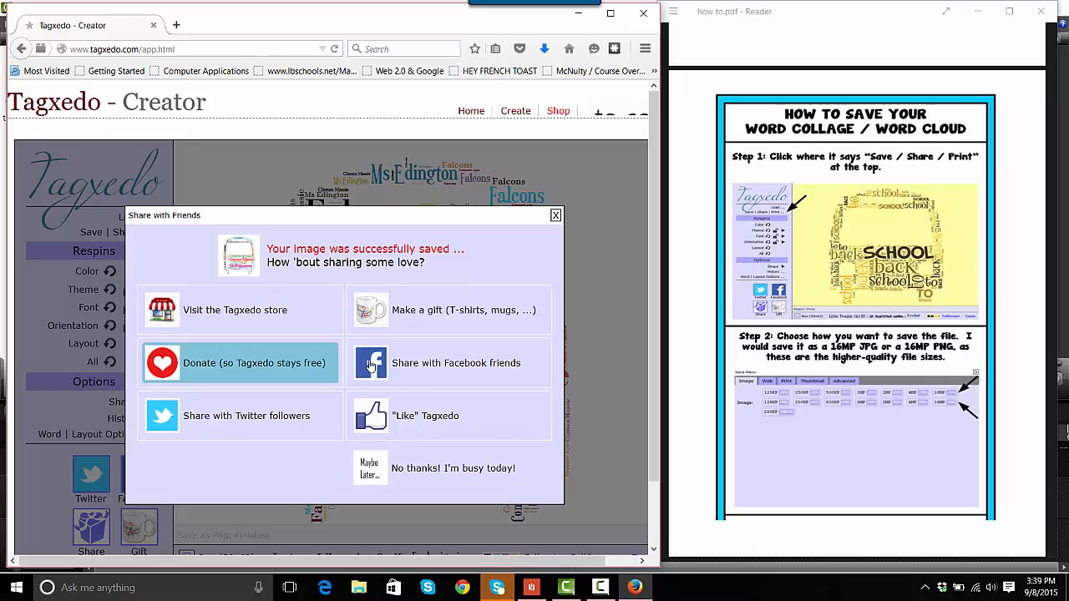
{"action": "left_click", "coordinate": [556, 216]}
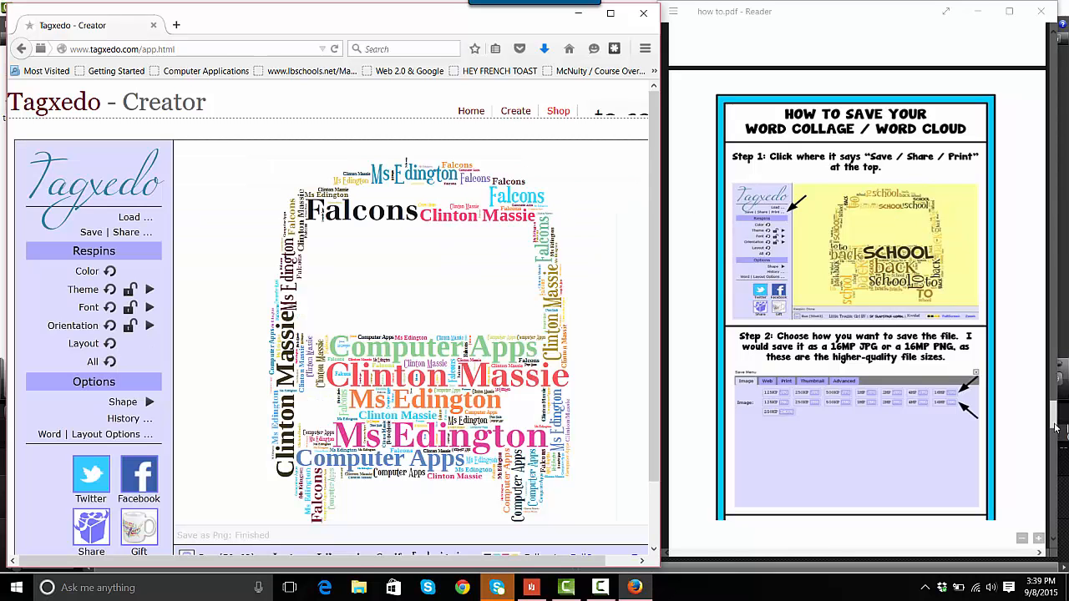
{"action": "left_click_drag", "start_coordinate": [1056, 426], "coordinate": [1050, 456]}
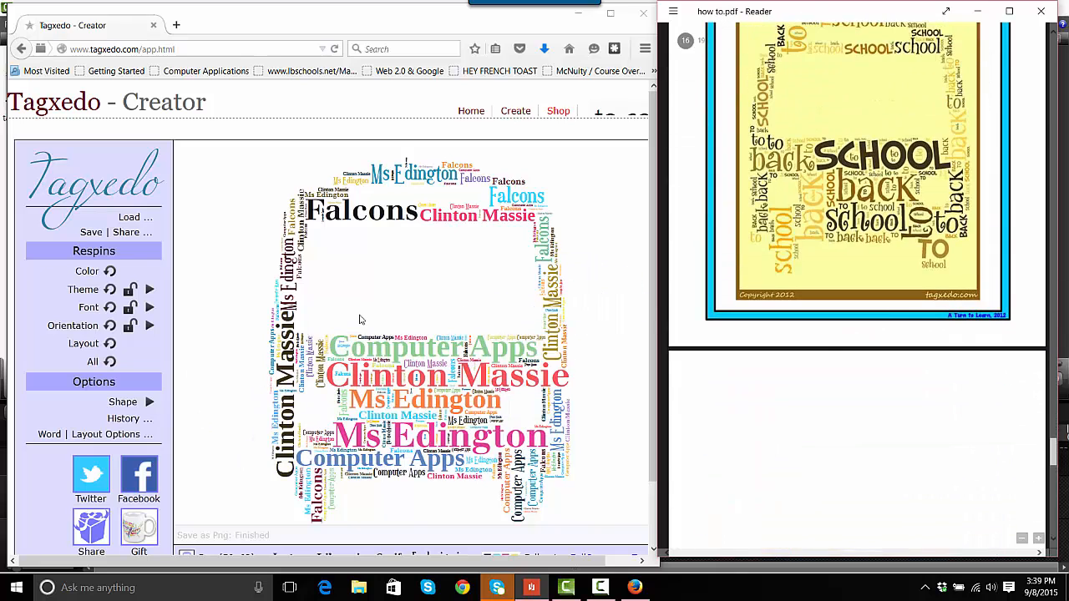